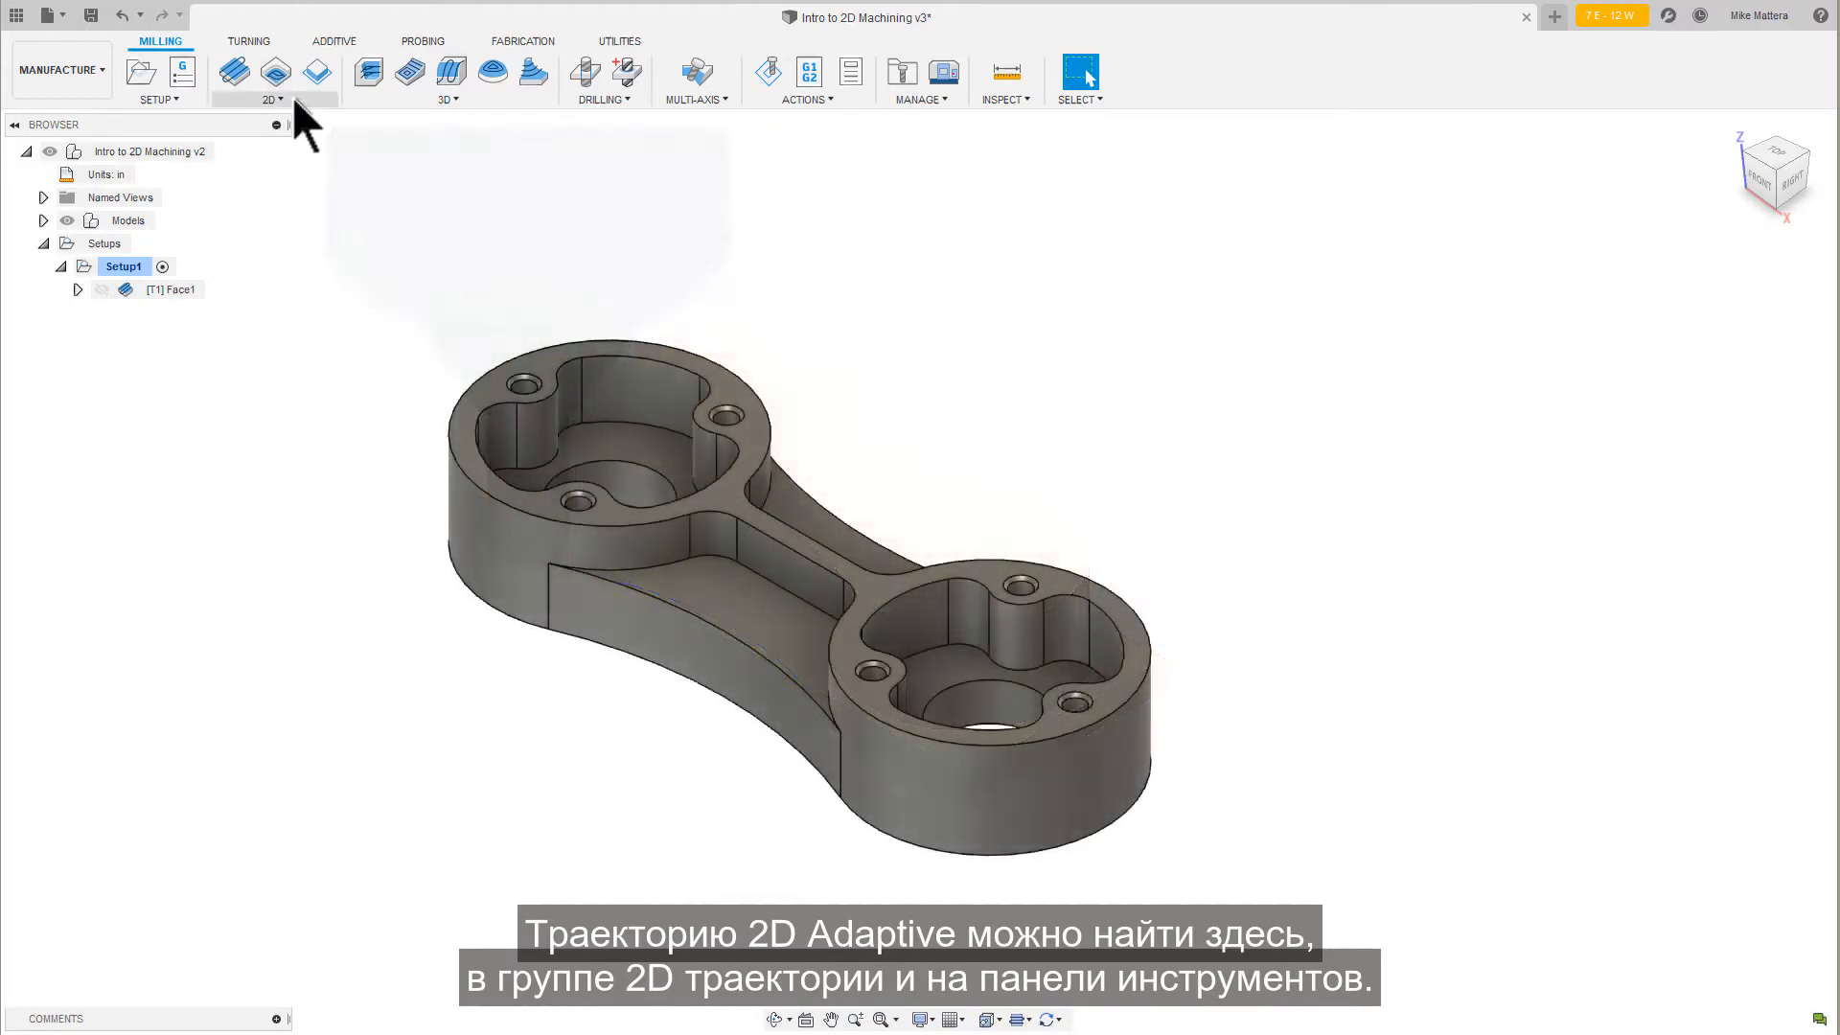
Start a 2D Adaptive Clearing operation with tool 2, the 1/2" Flat End Mill Short, from the Intro to 2D Machining v3 document library
{"action": "left_click", "coordinate": [293, 96]}
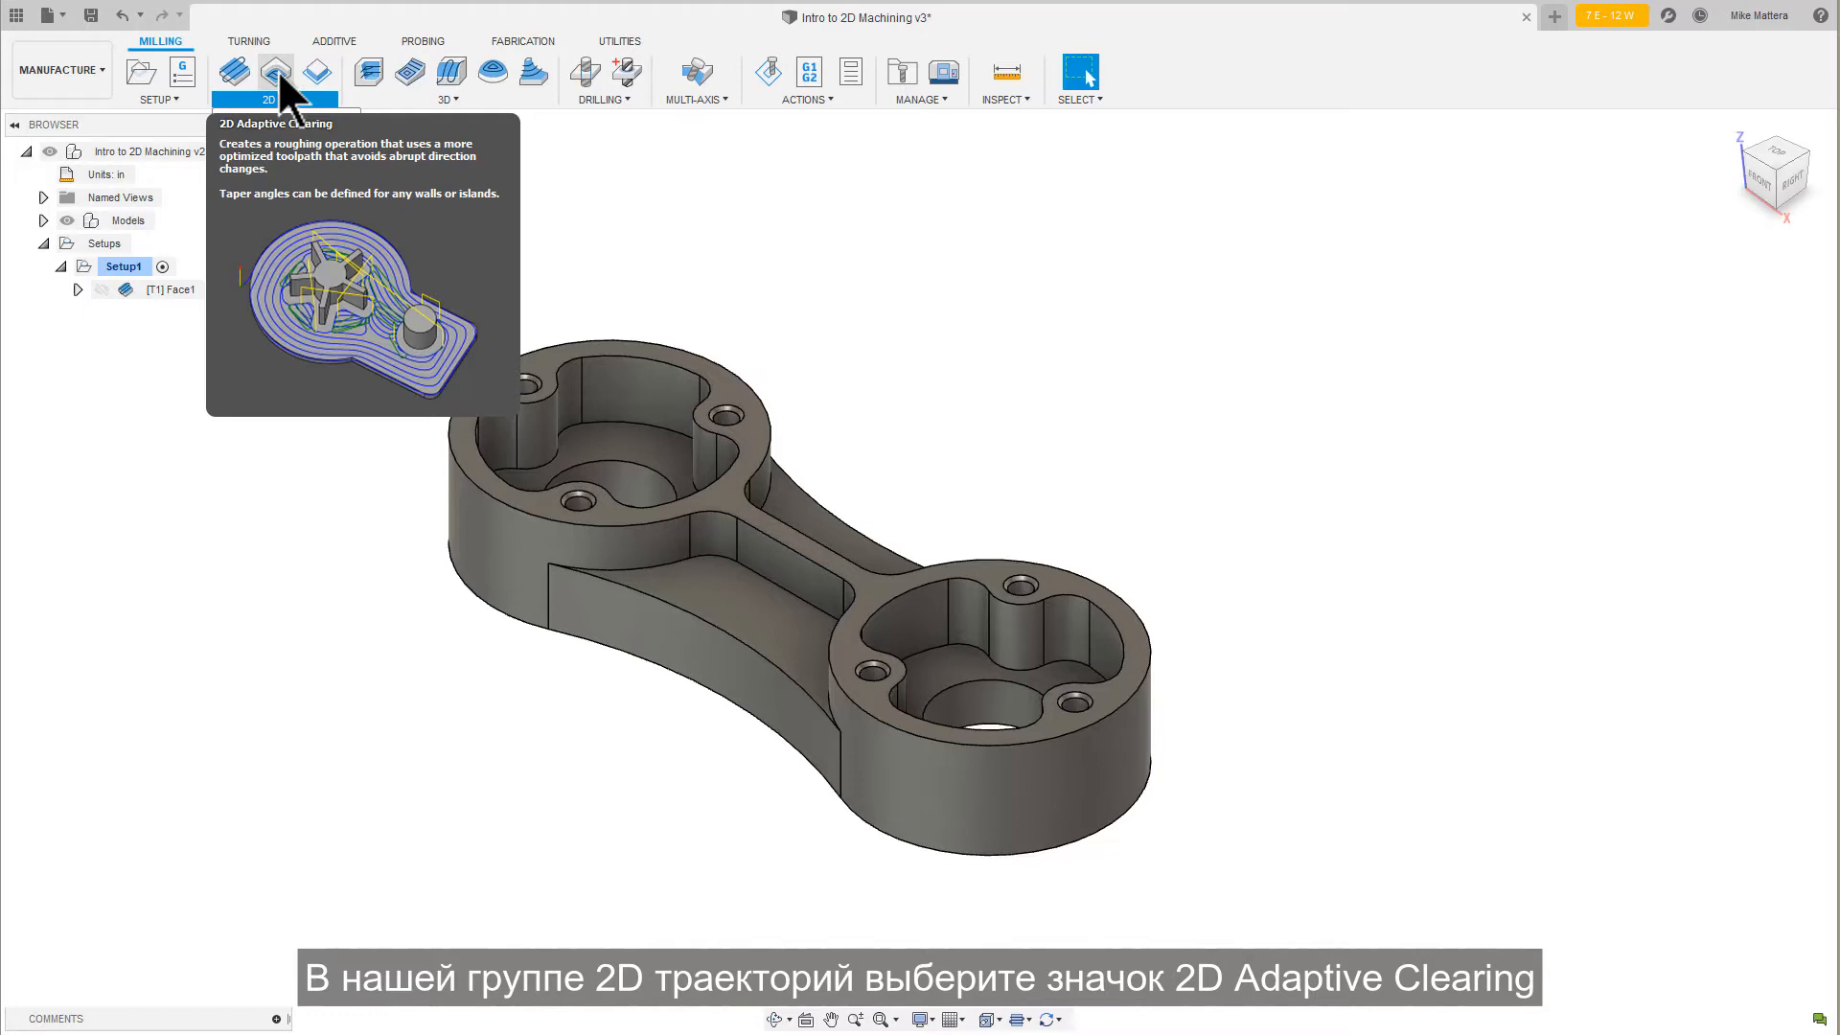
{"action": "left_click", "coordinate": [277, 71]}
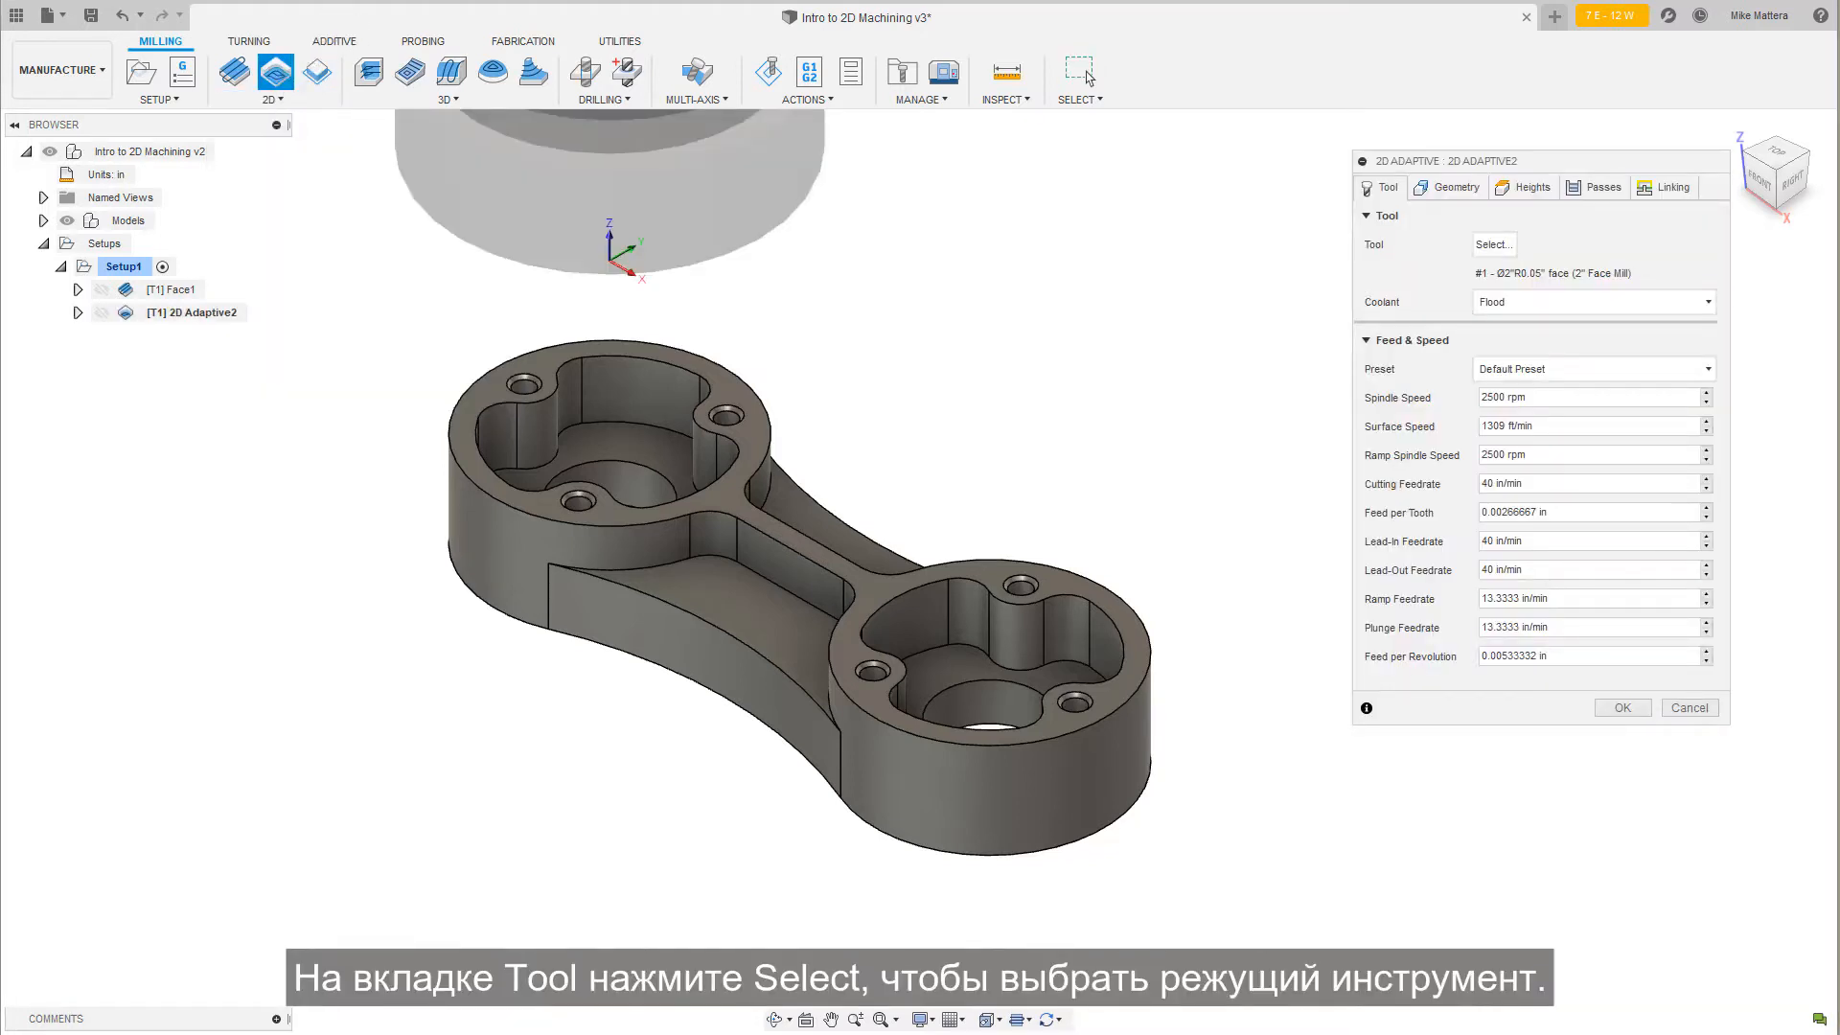
{"action": "left_click", "coordinate": [1495, 246]}
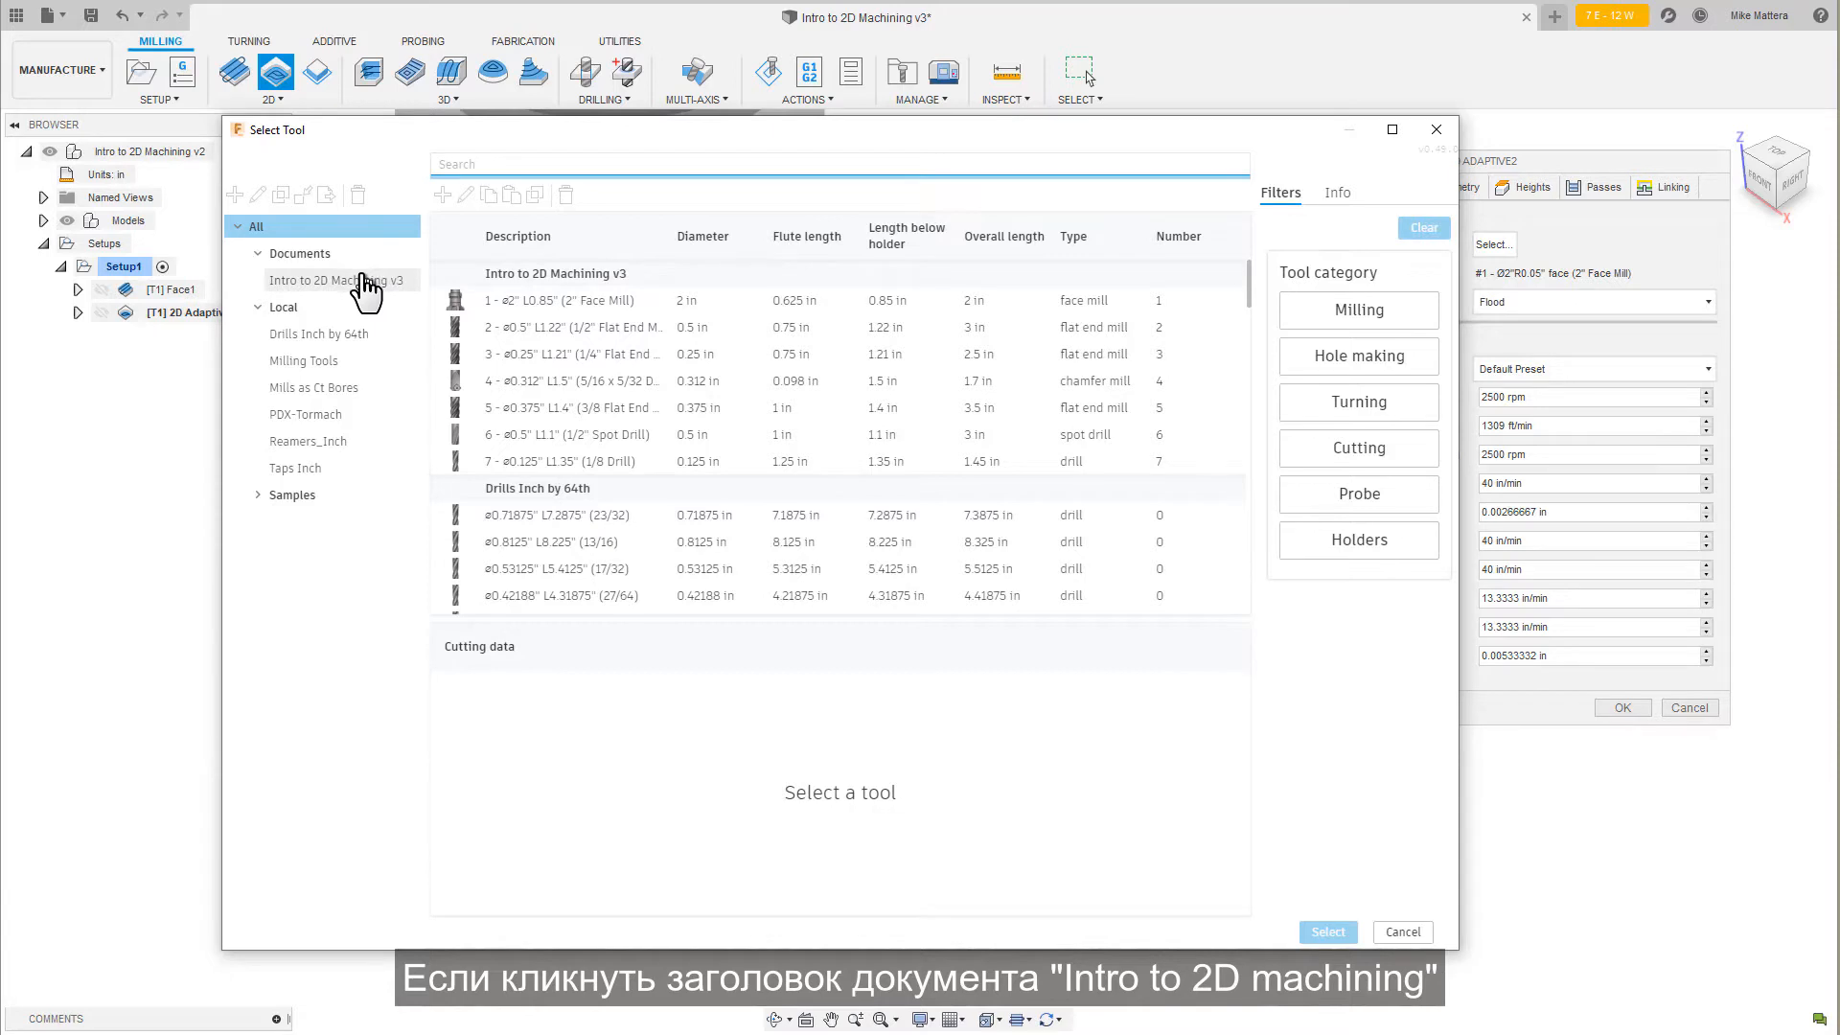
{"action": "left_click", "coordinate": [362, 280]}
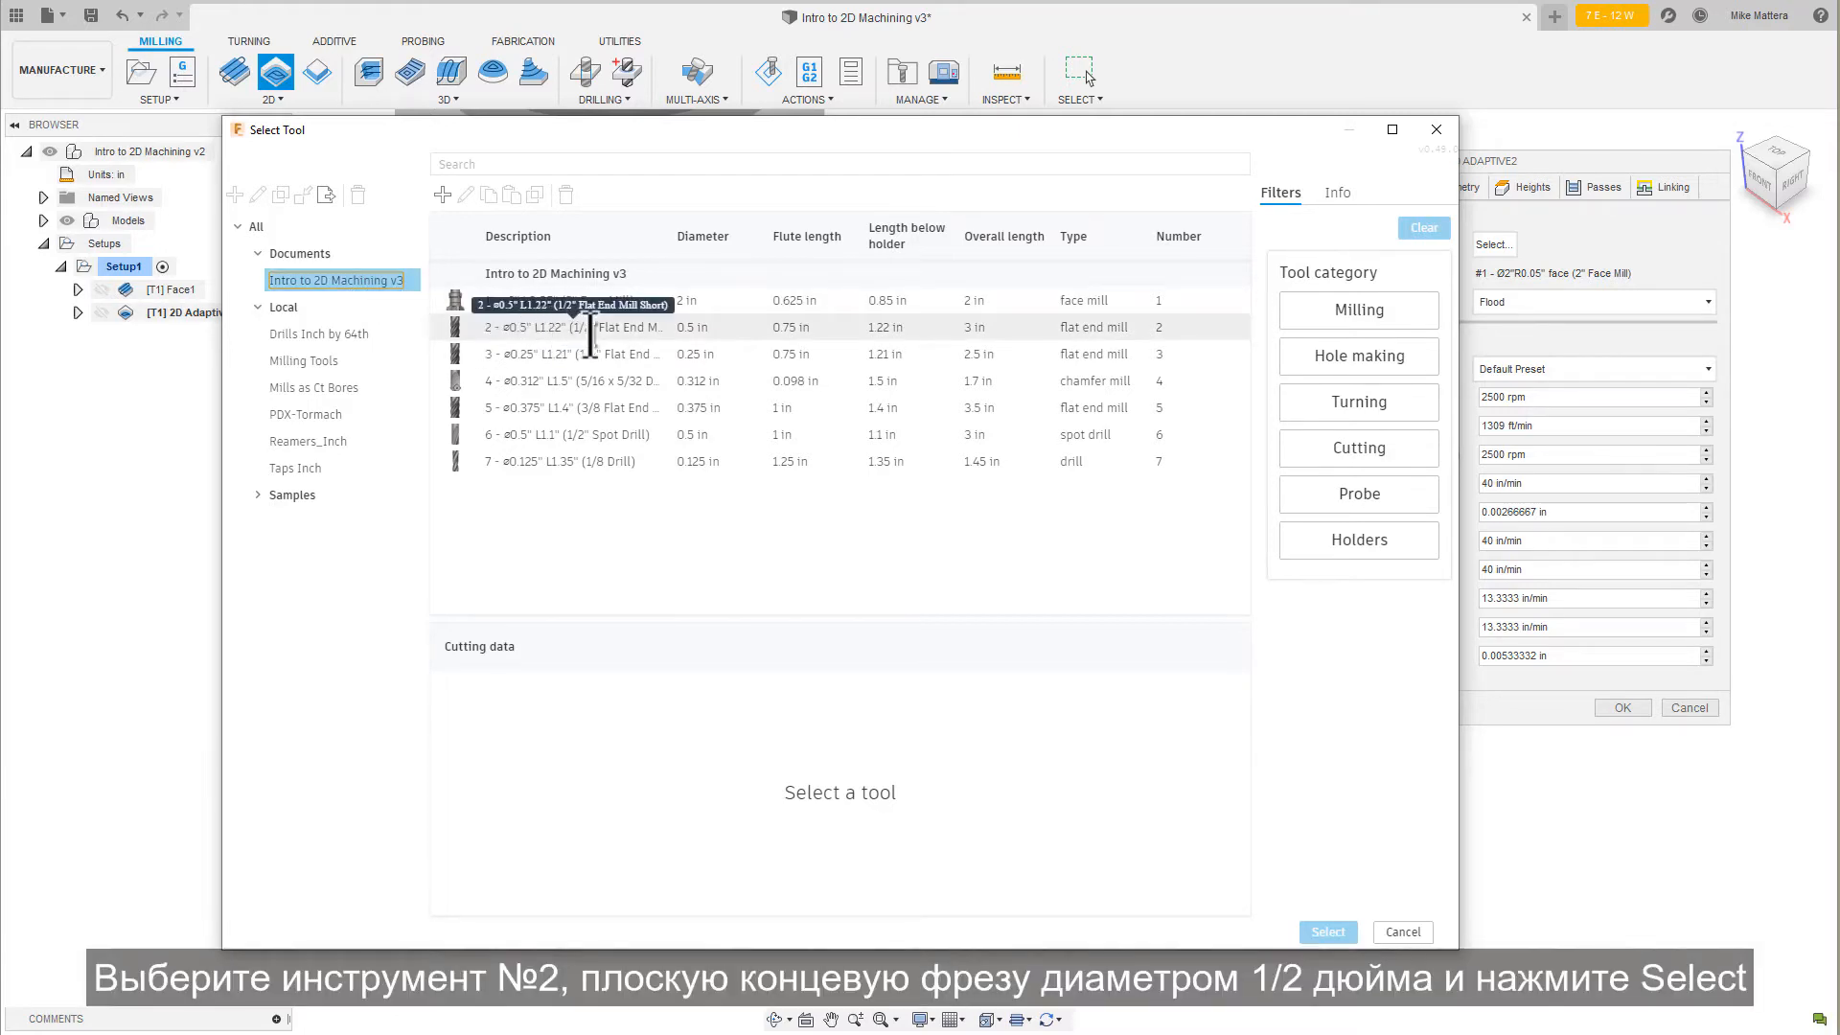
{"action": "left_click", "coordinate": [591, 331]}
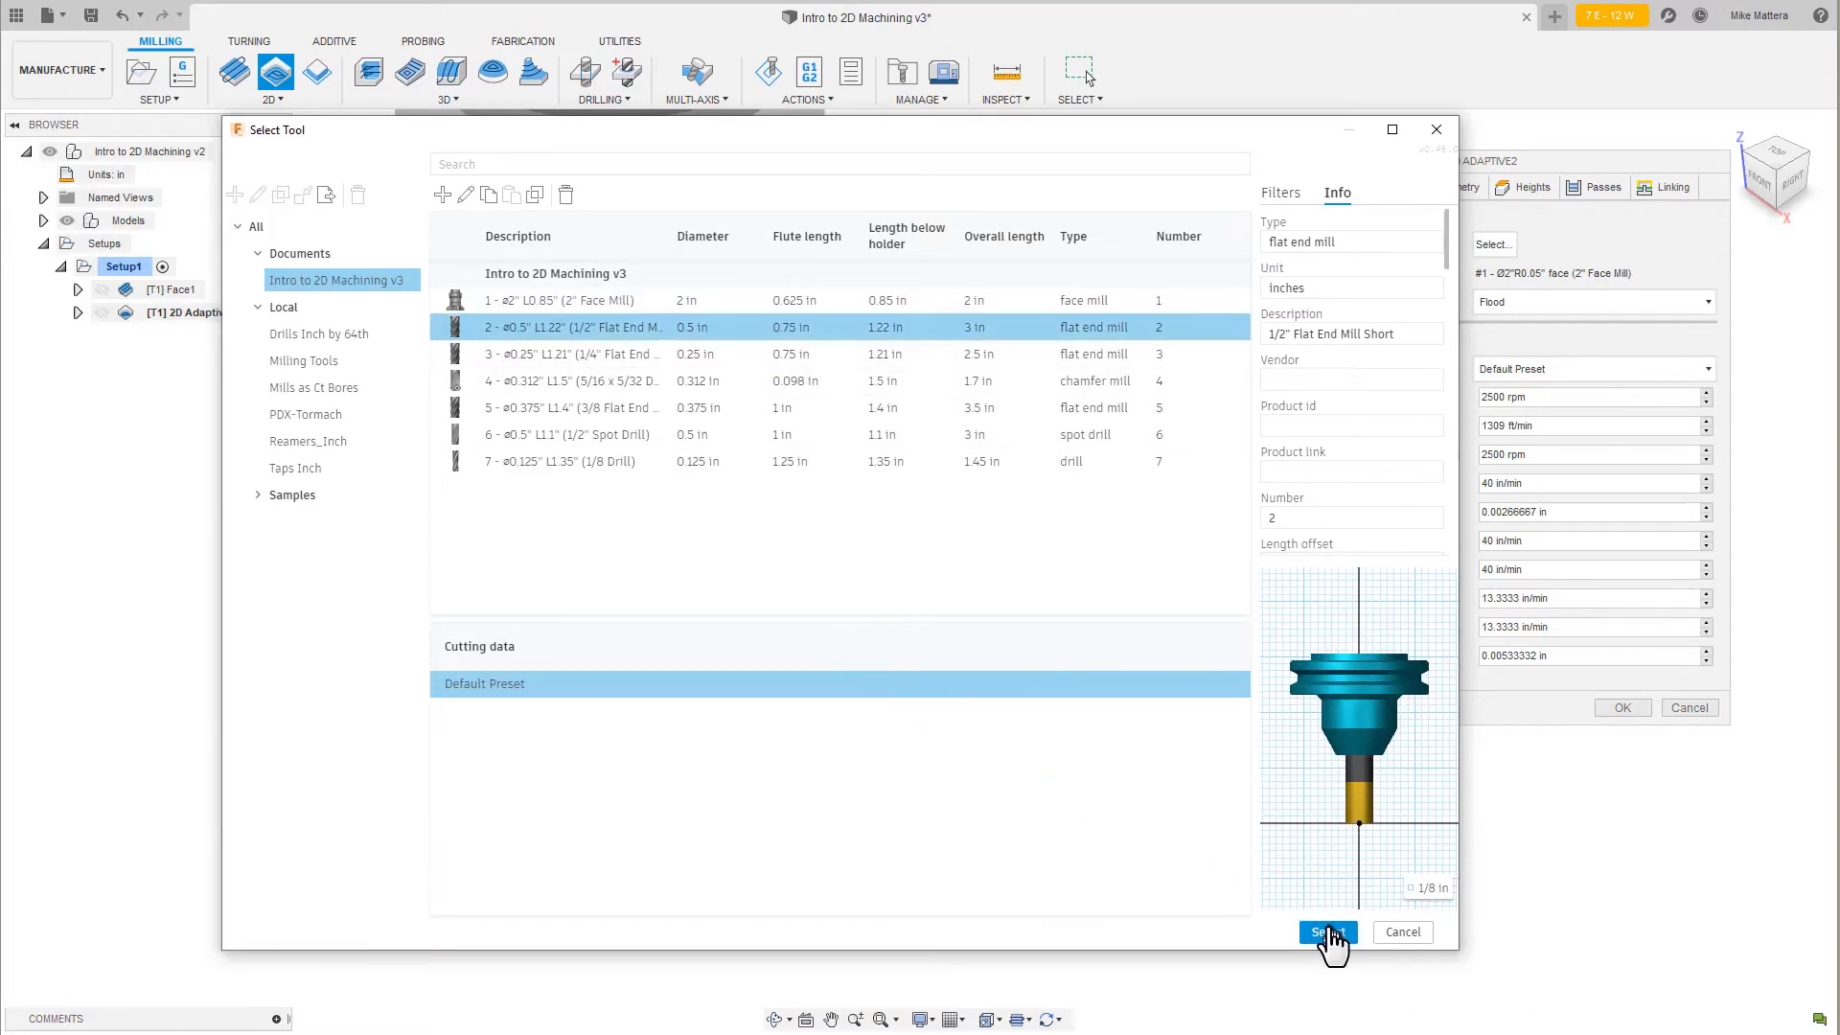
{"action": "left_click", "coordinate": [1328, 931]}
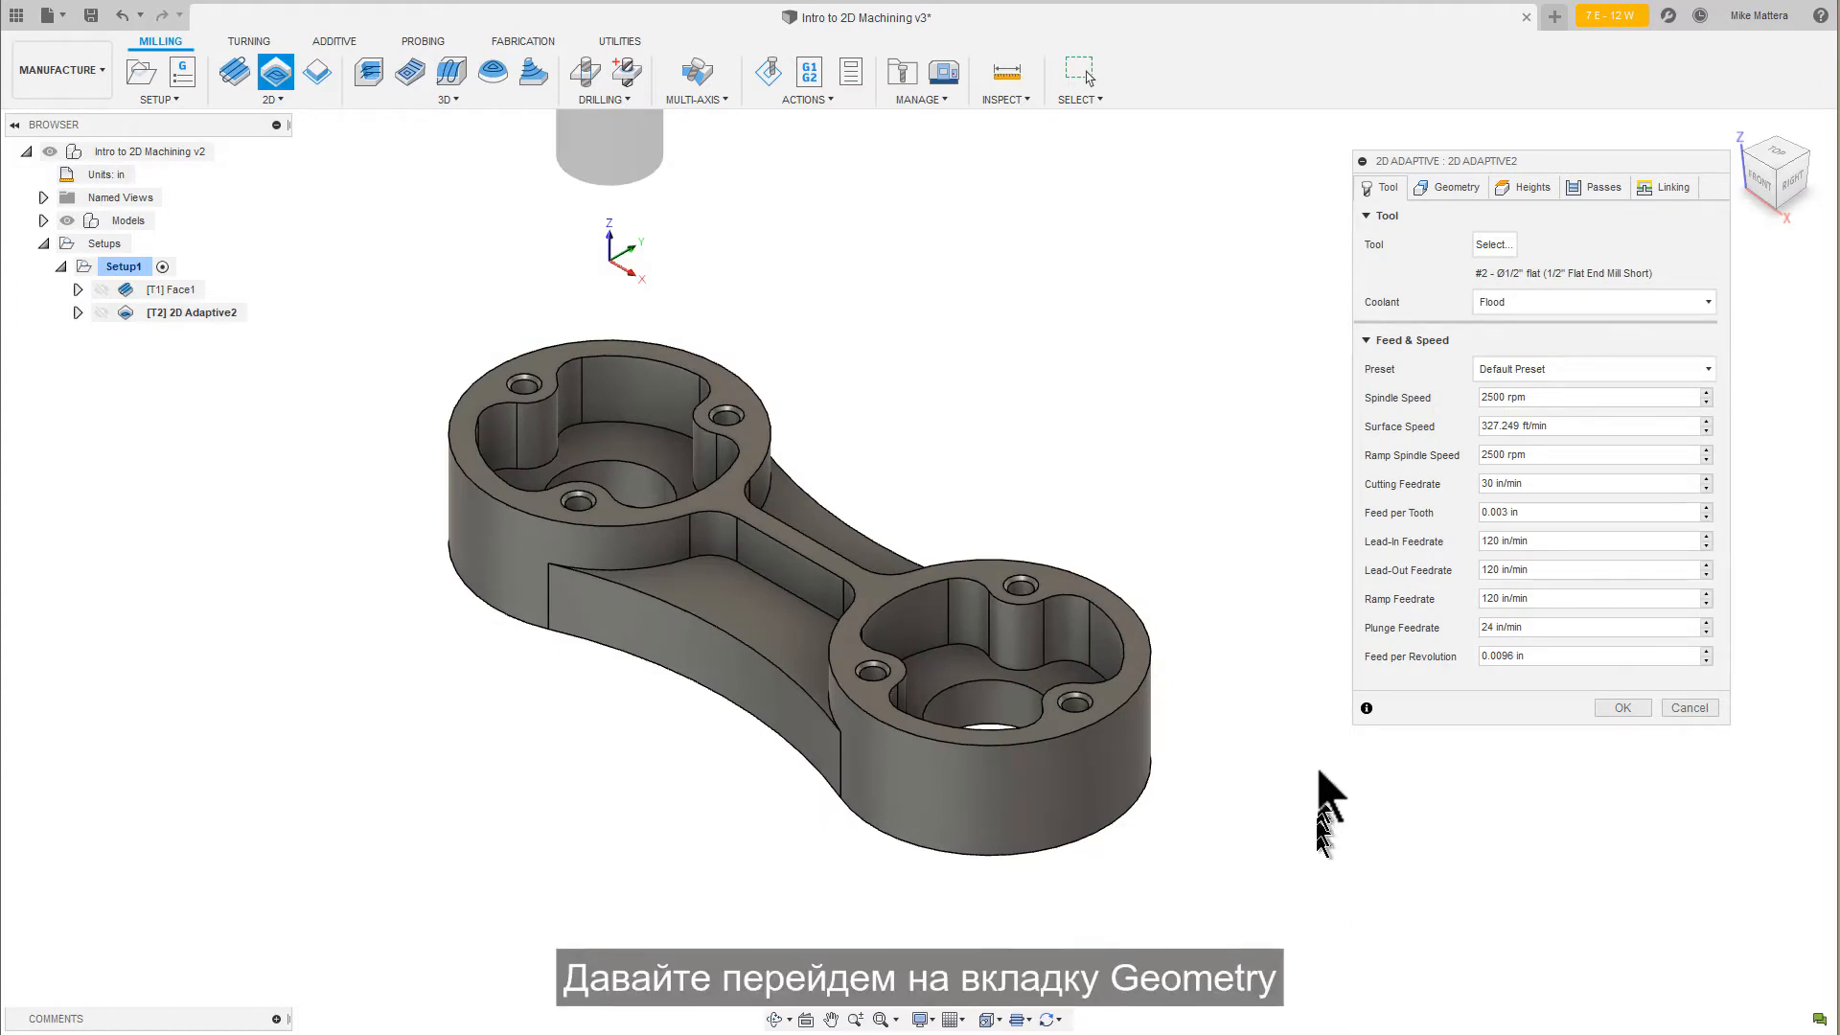
Choose the part's lower outer contour as the pocket selection for the 2D Adaptive operation
{"action": "left_click", "coordinate": [1448, 188]}
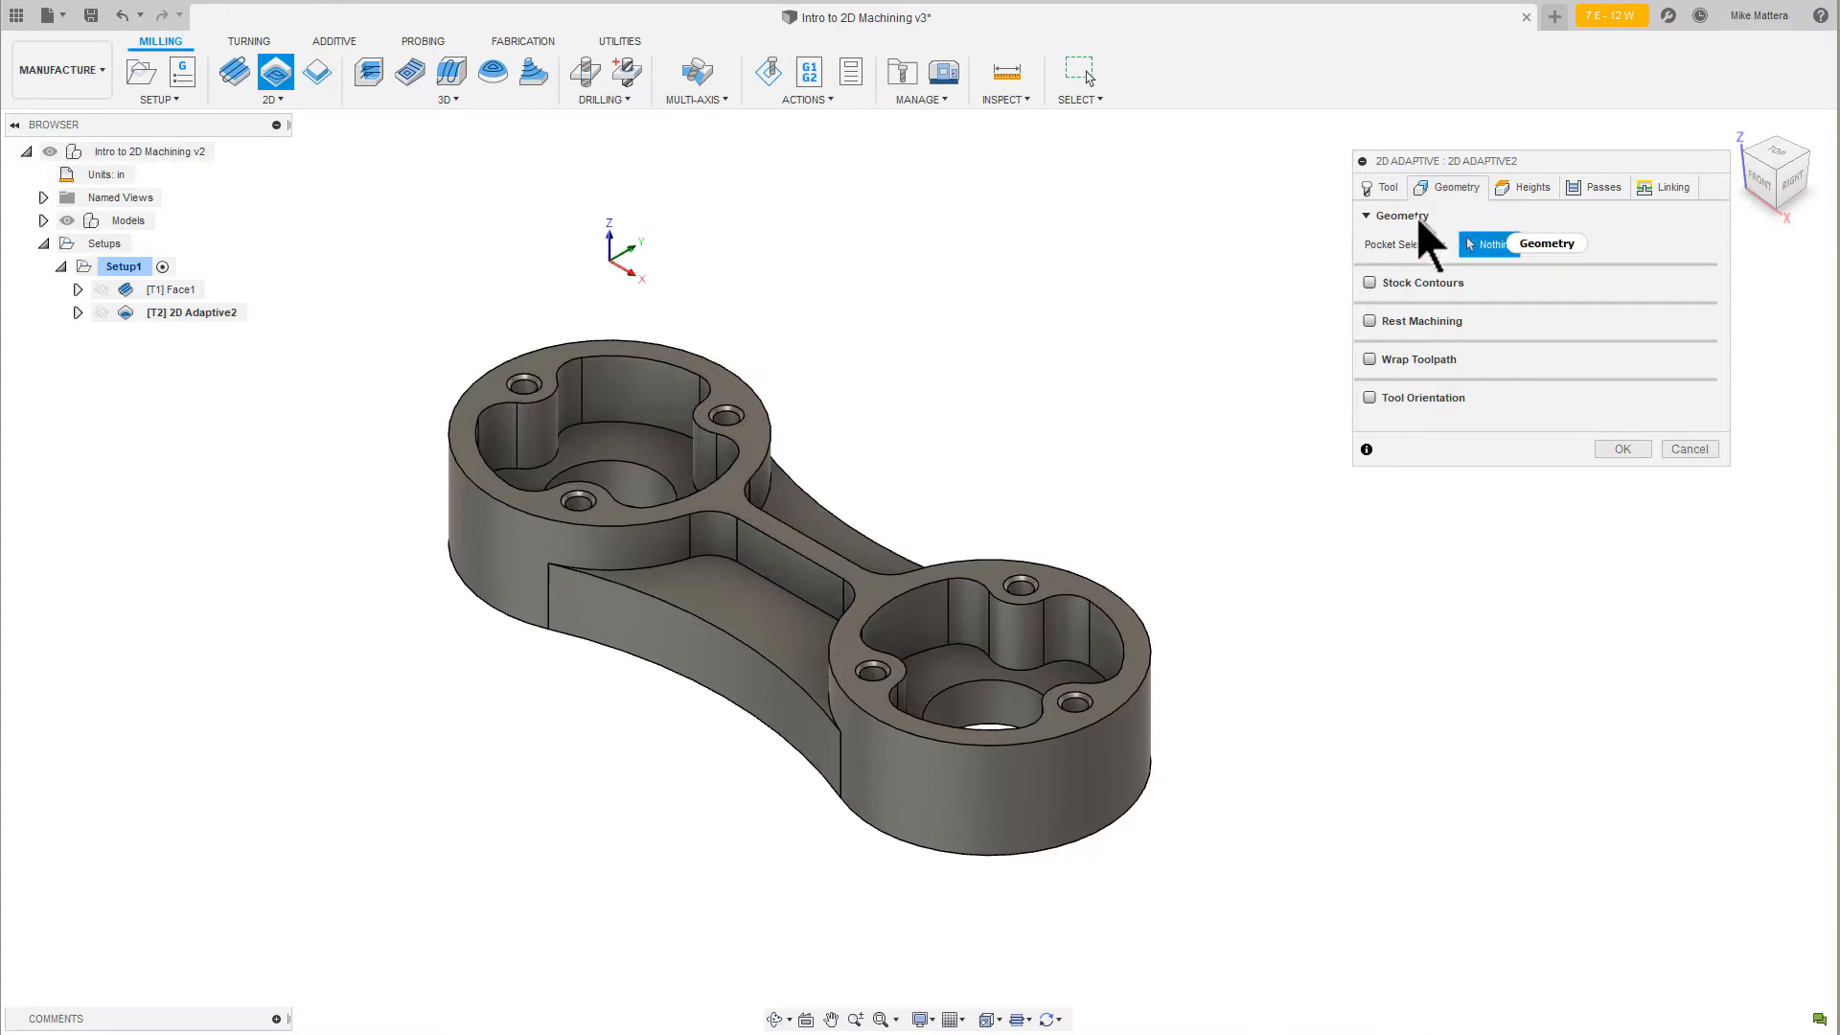
{"action": "mouse_move", "coordinate": [1415, 218]}
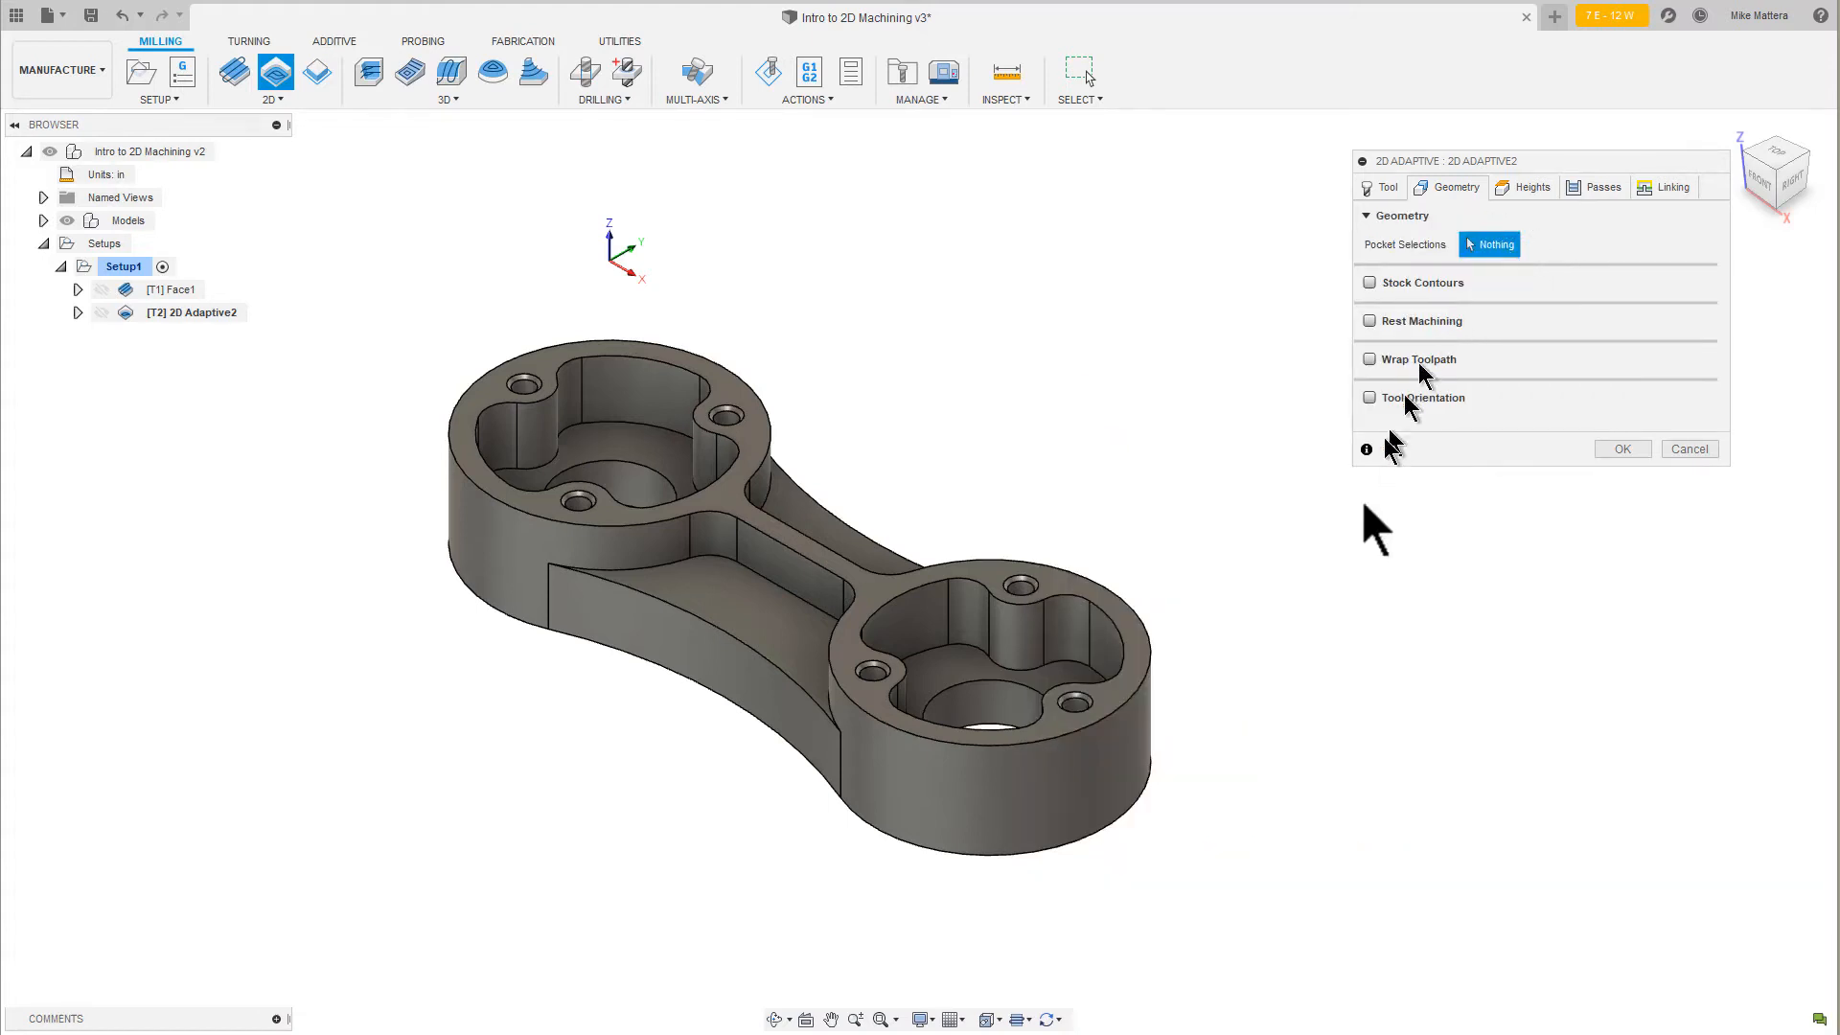
{"action": "left_click", "coordinate": [1104, 832]}
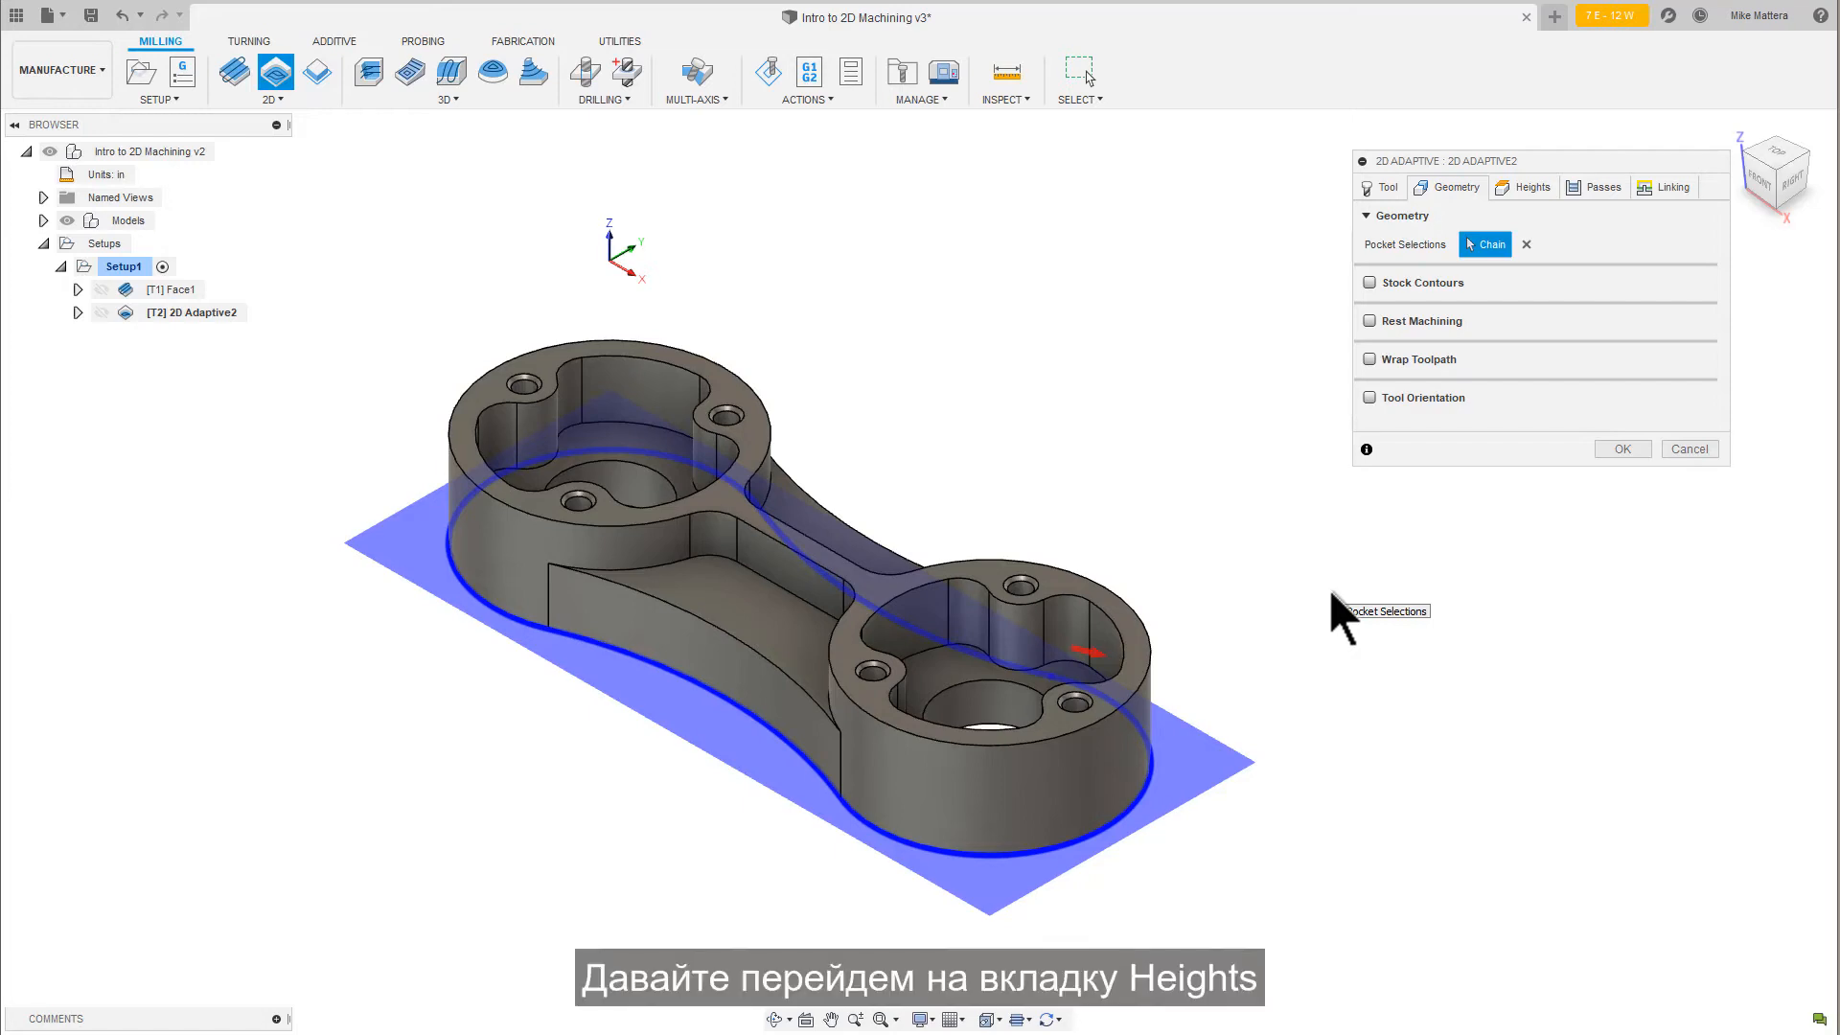
Set the Bottom Height offset to -.030 in from the selected contour
{"action": "left_click", "coordinate": [1527, 186]}
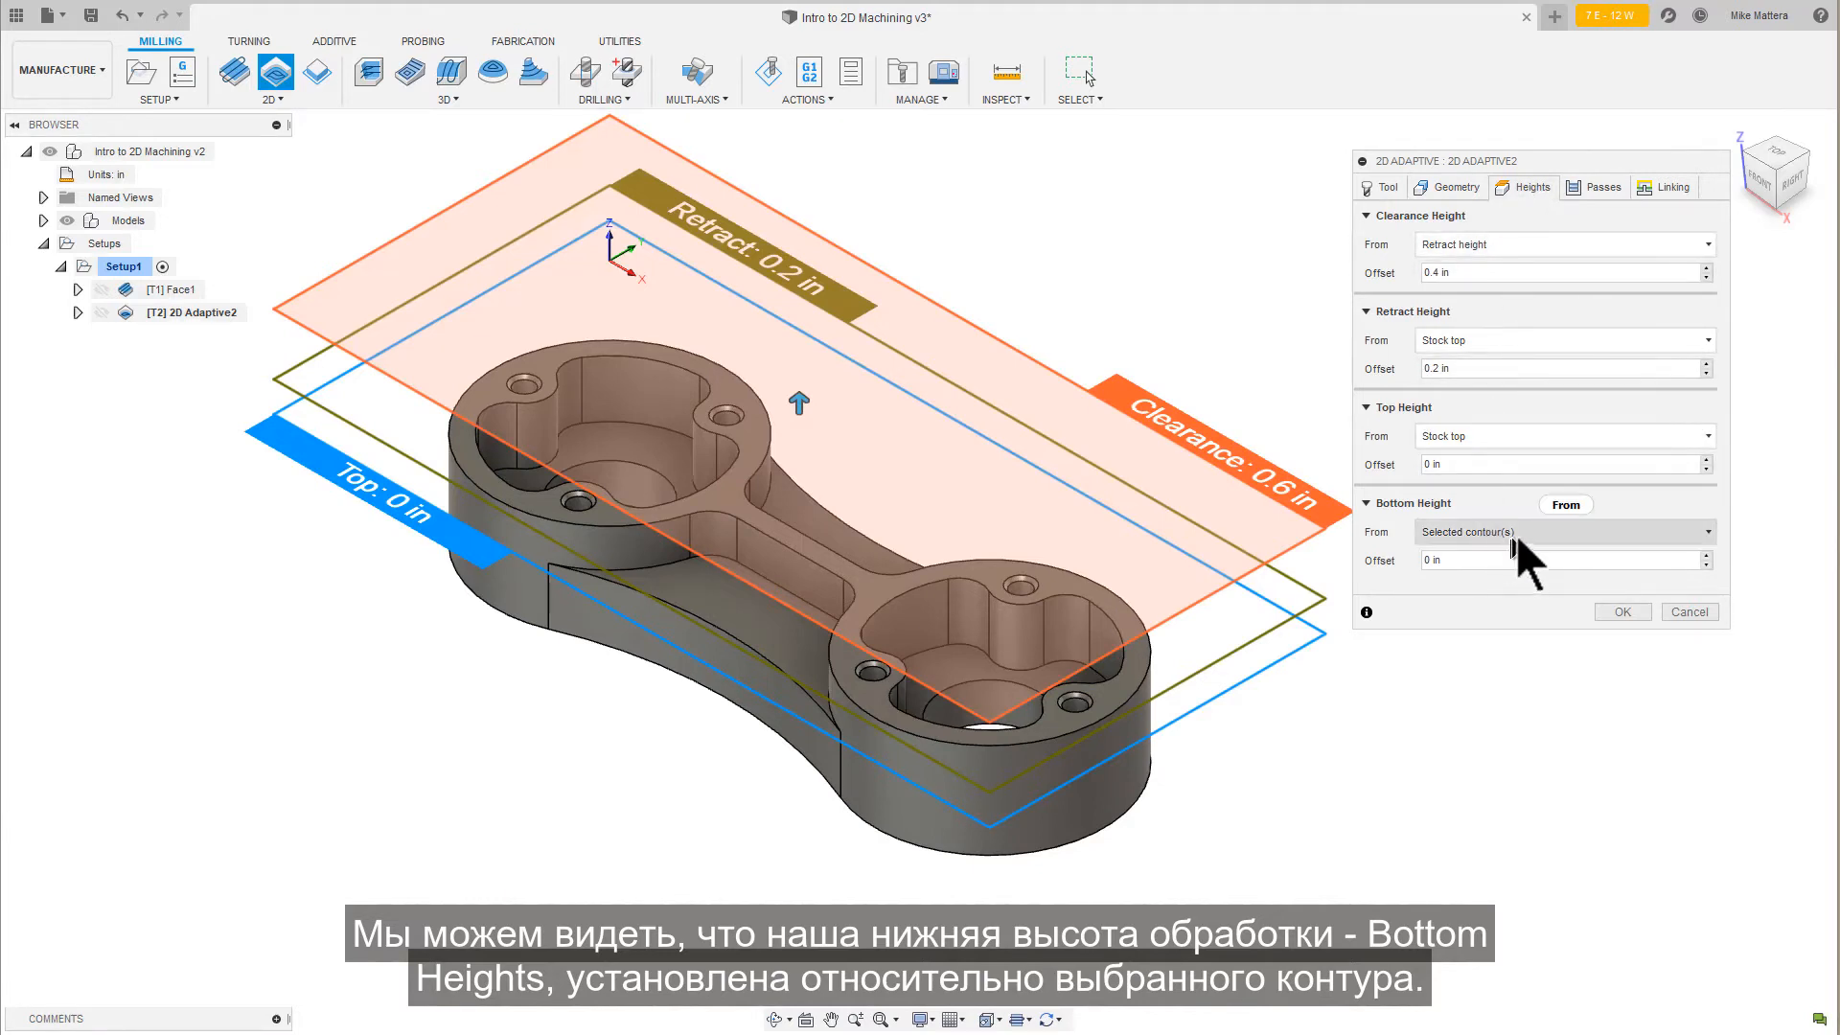
{"action": "mouse_move", "coordinate": [1534, 531]}
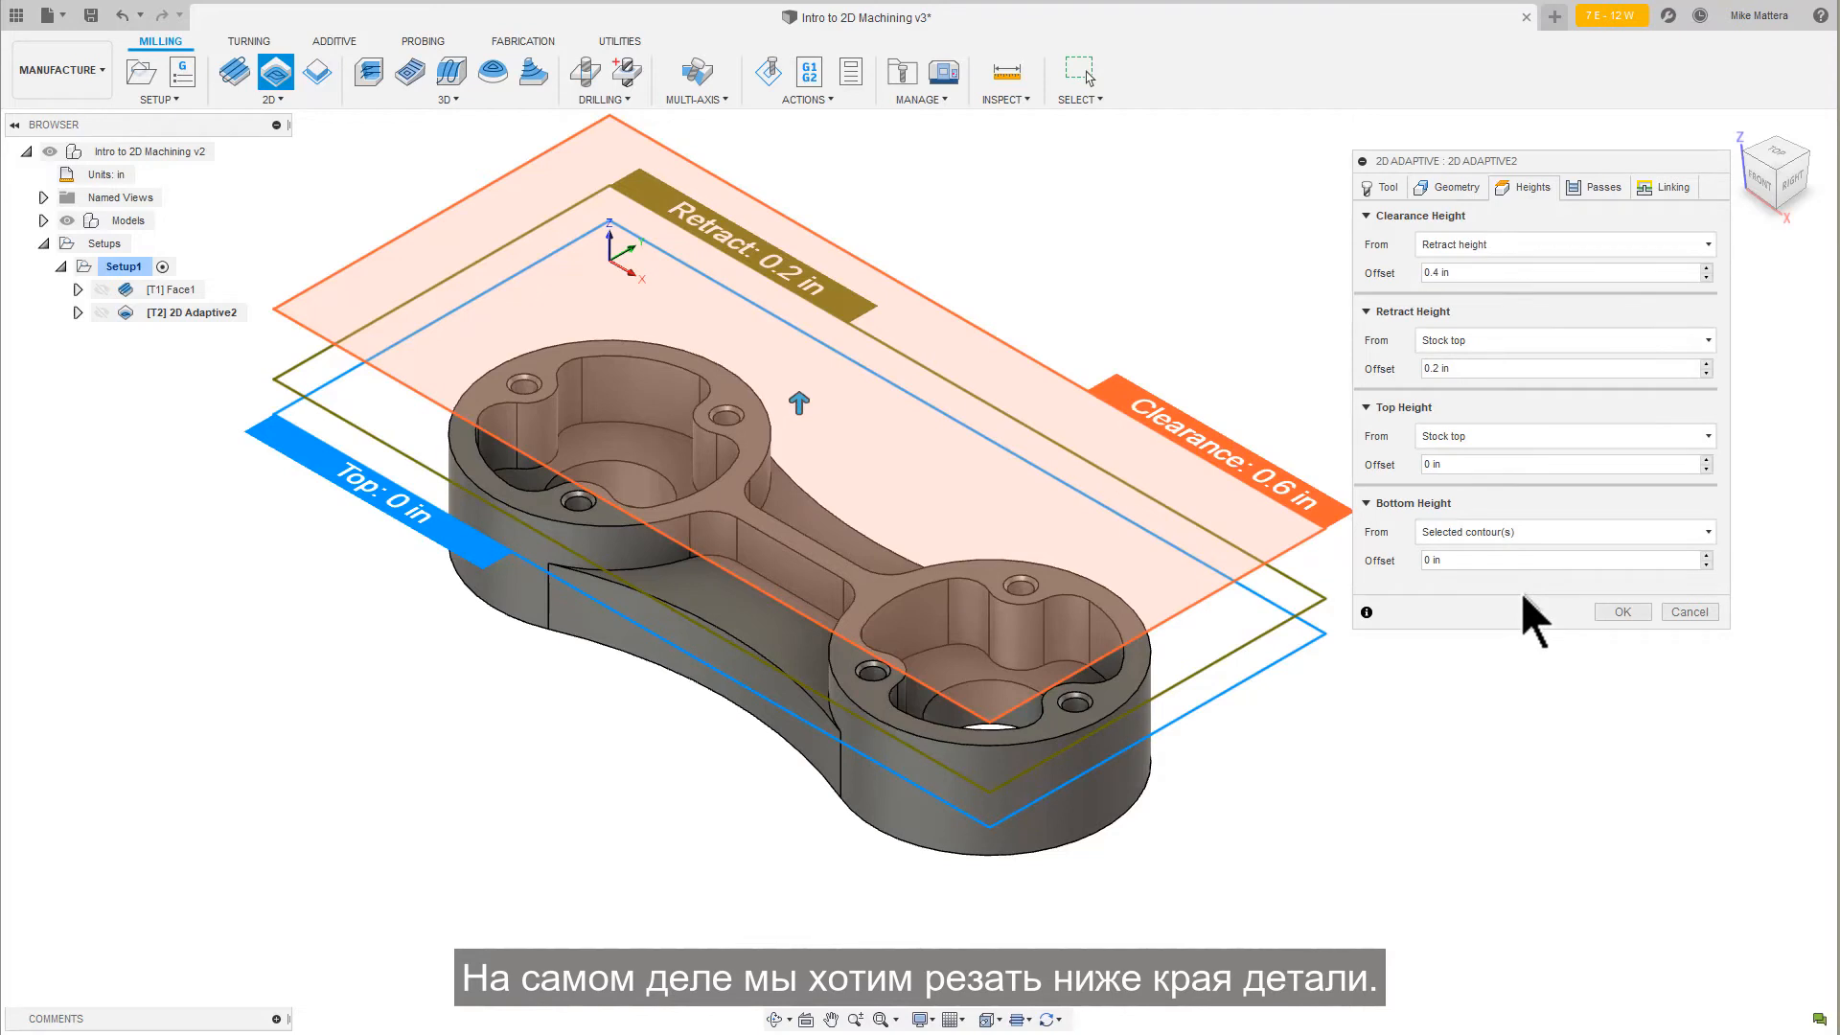
{"action": "left_click", "coordinate": [1426, 563]}
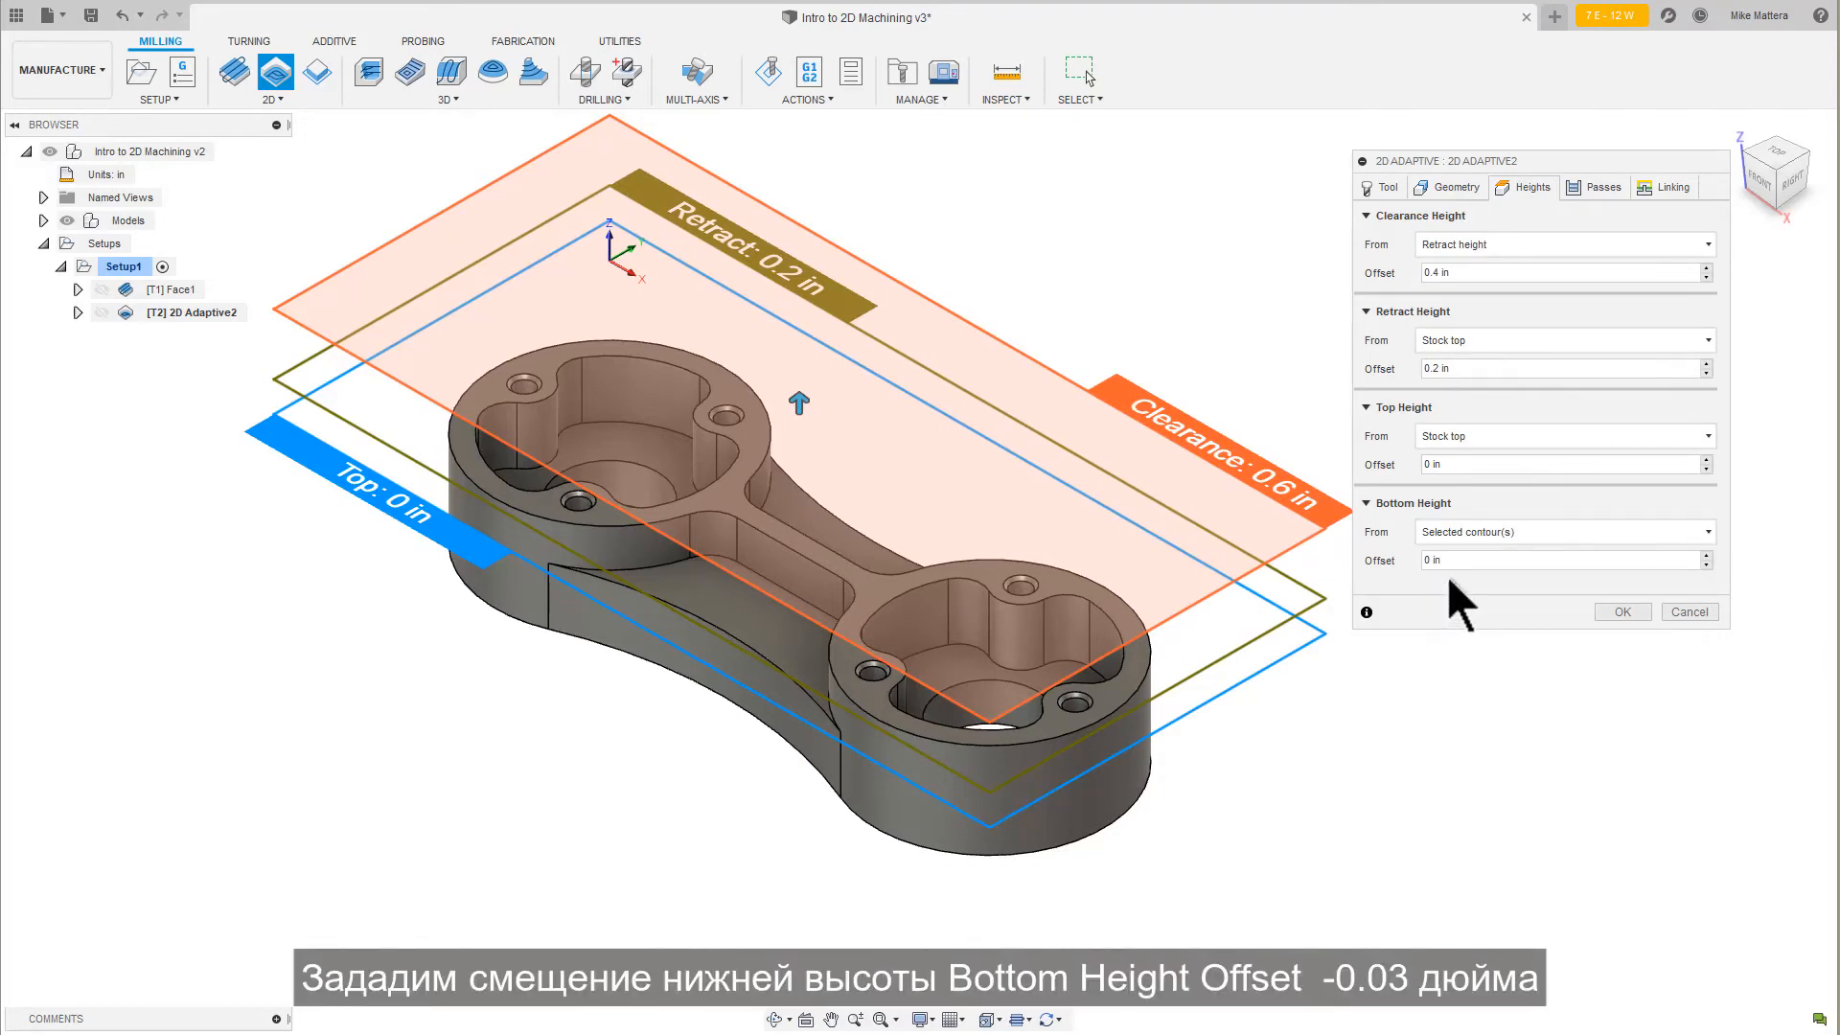
{"action": "type", "text": "-.03"}
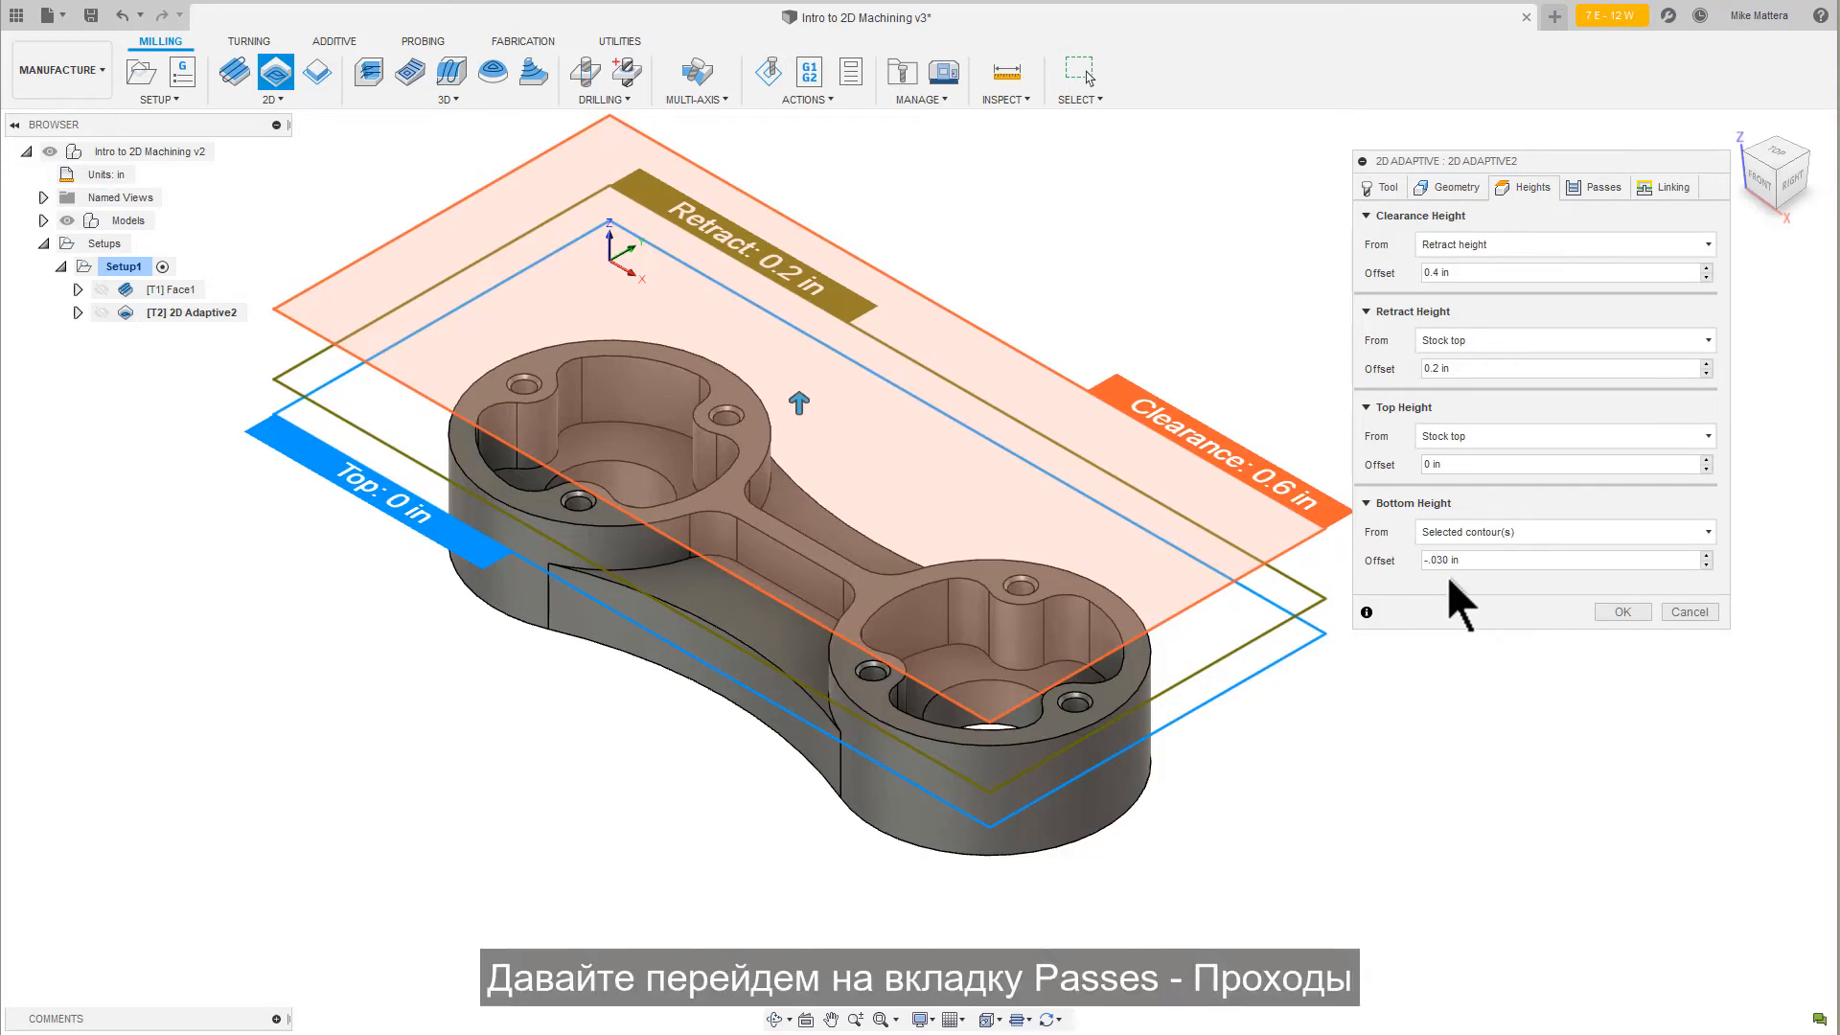
Set the Optimal Load of the adaptive passes to .1 in
{"action": "left_click", "coordinate": [1596, 189]}
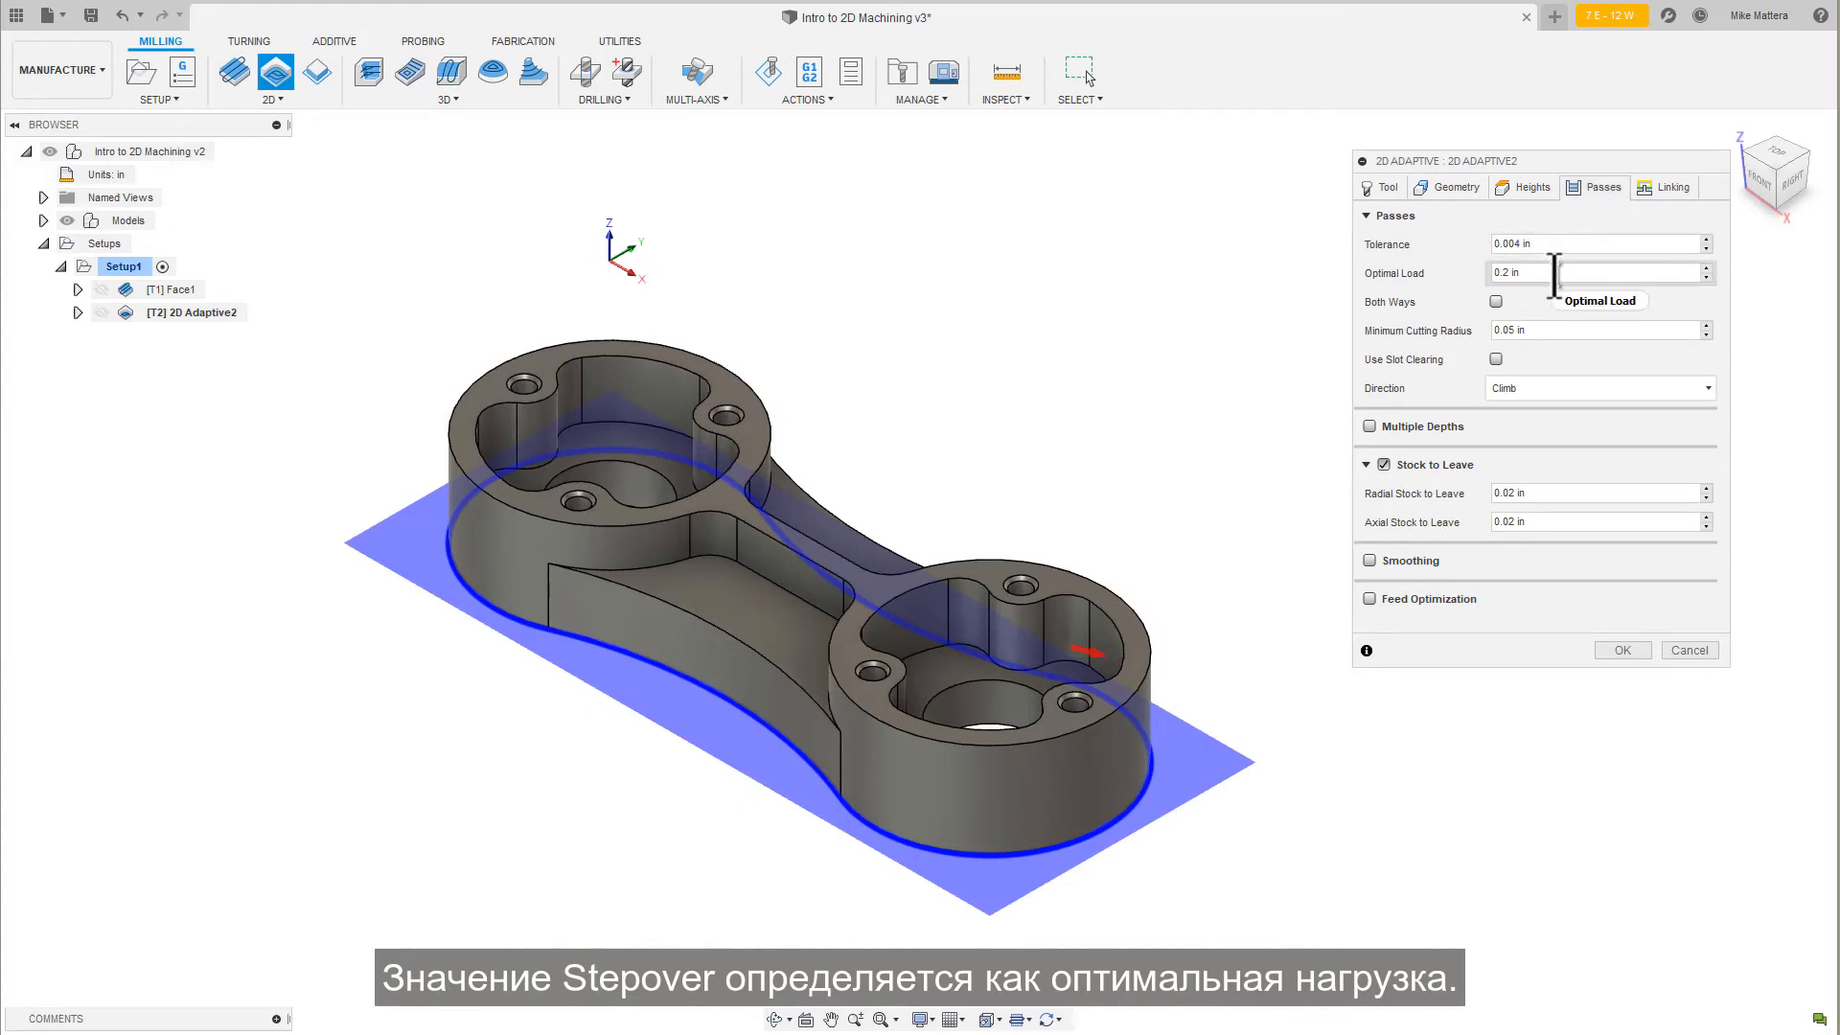
{"action": "mouse_move", "coordinate": [1554, 275]}
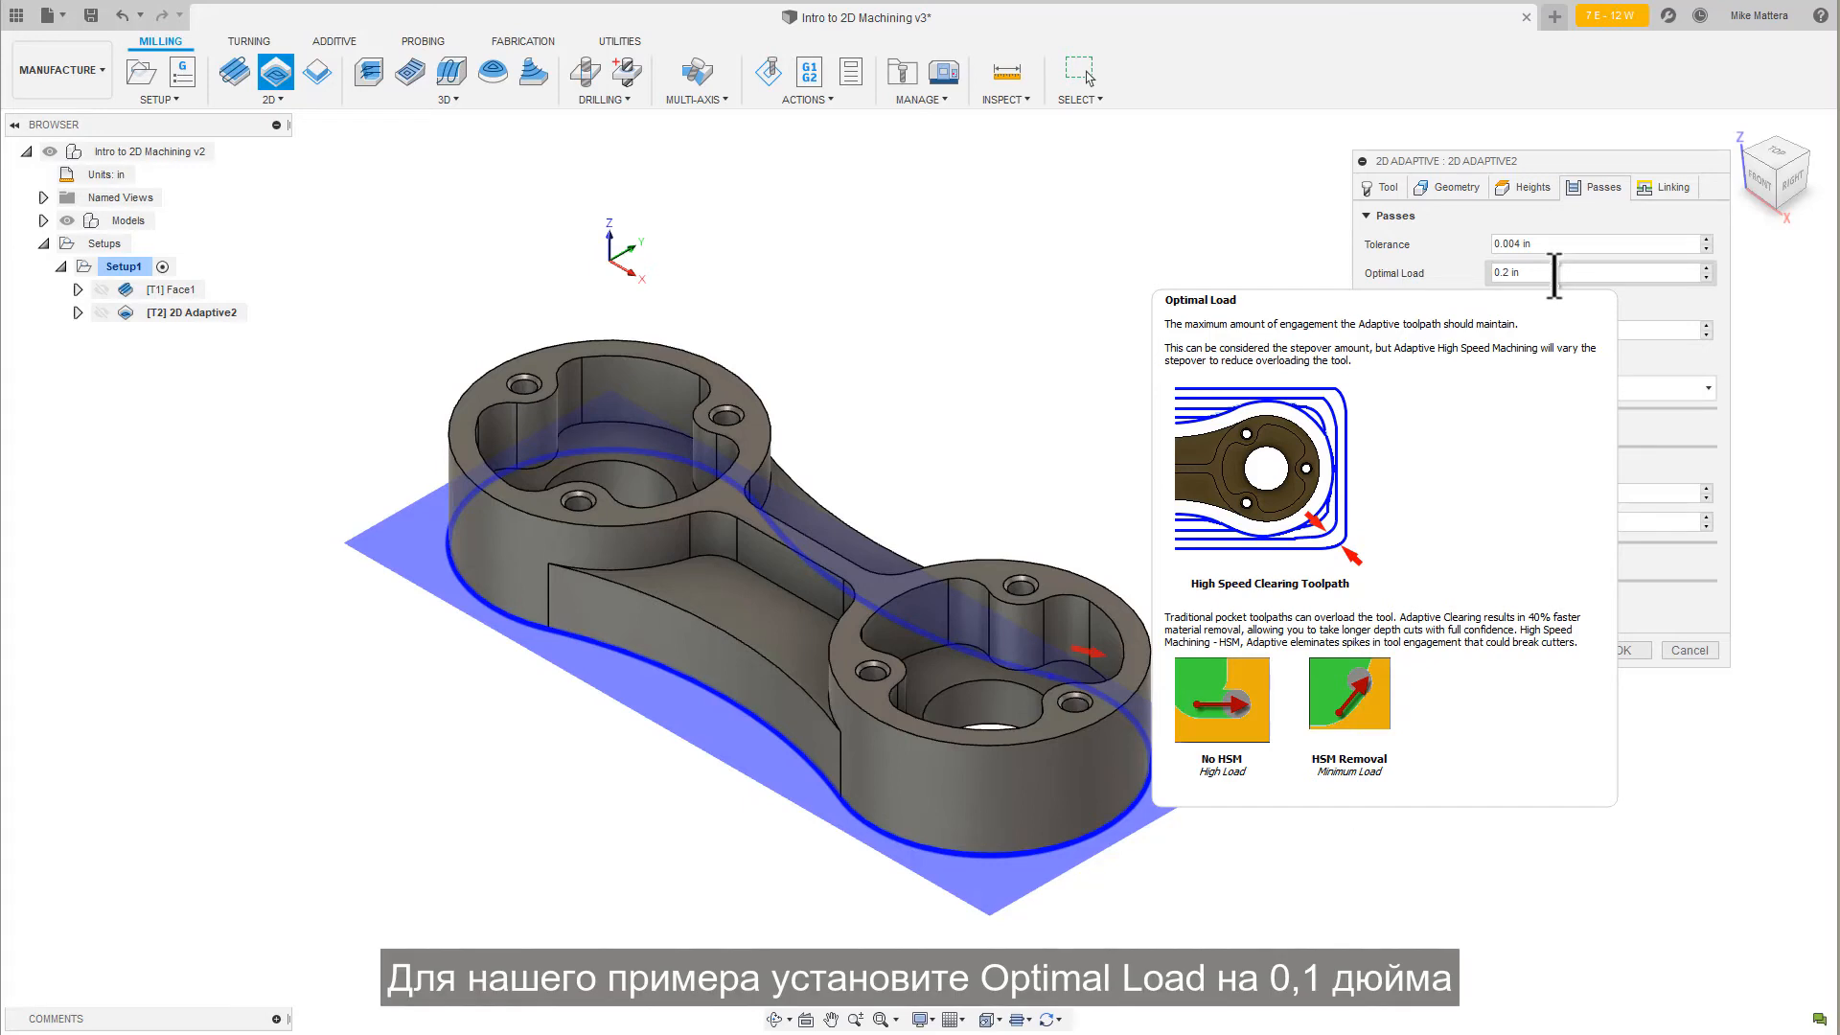
{"action": "triple_click", "coordinate": [1554, 275]}
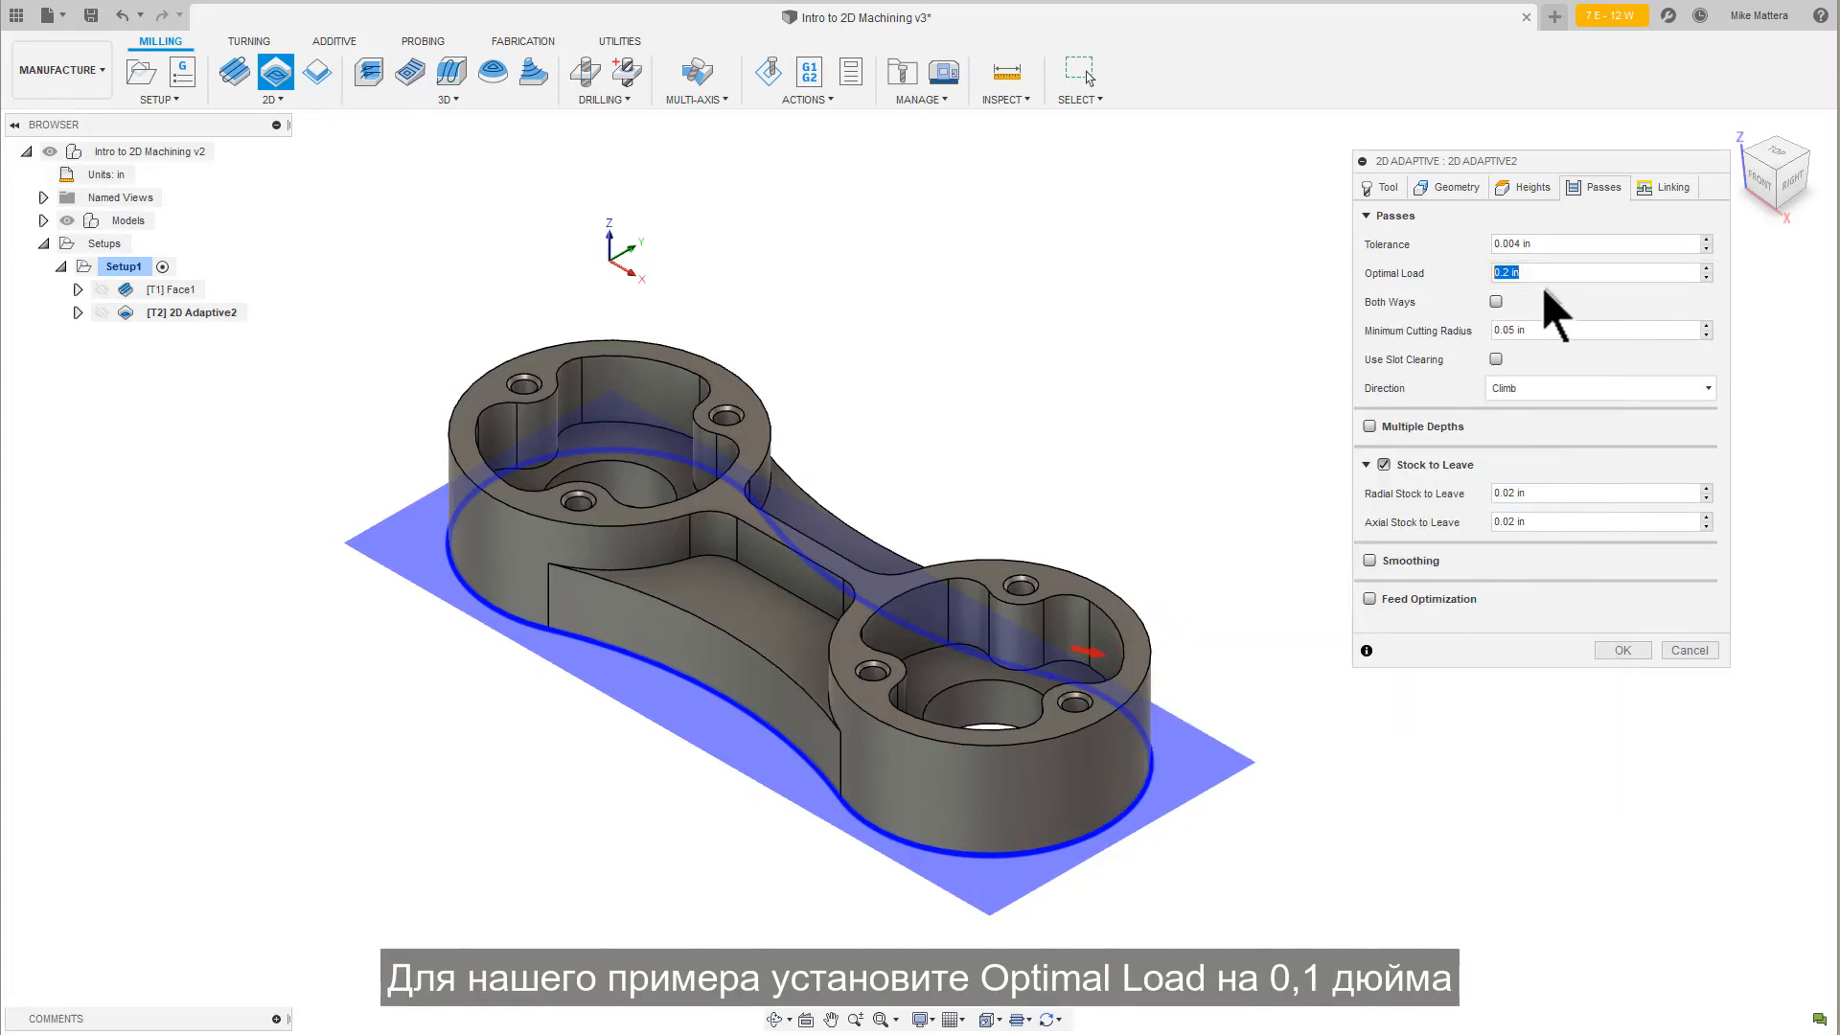
{"action": "type", "text": ".1"}
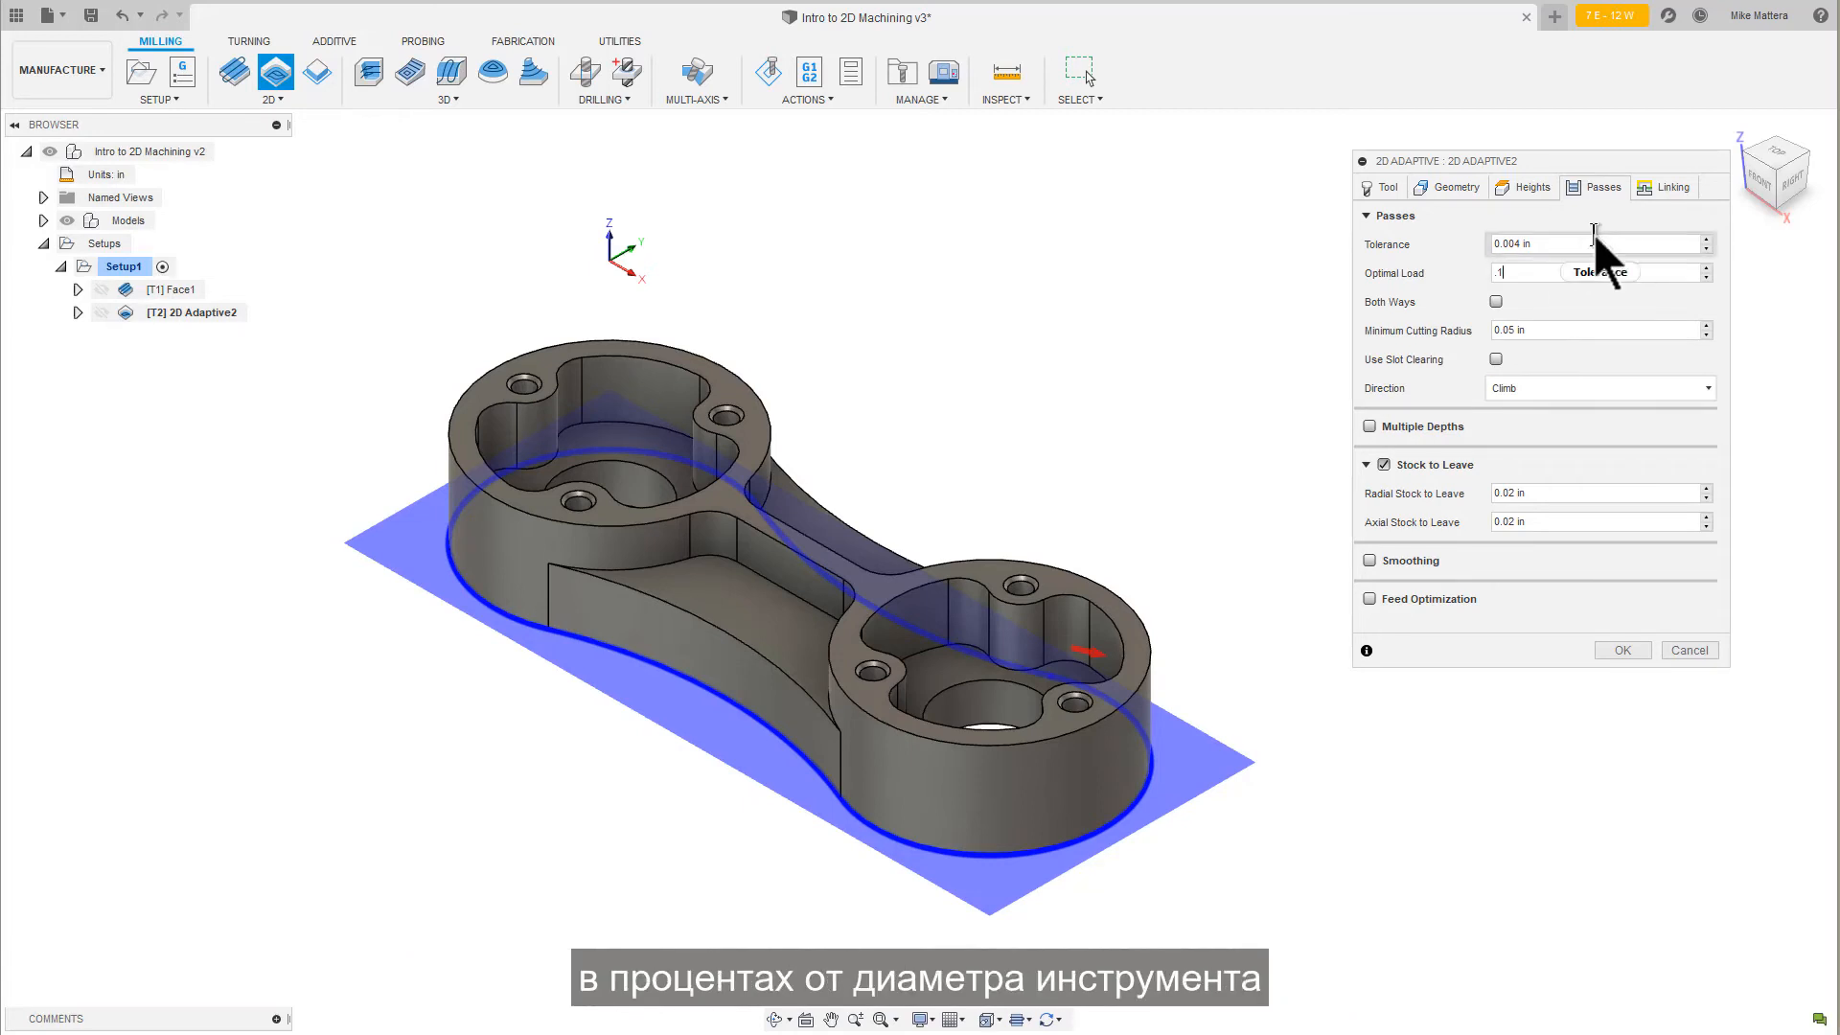
{"action": "key", "text": "Tab"}
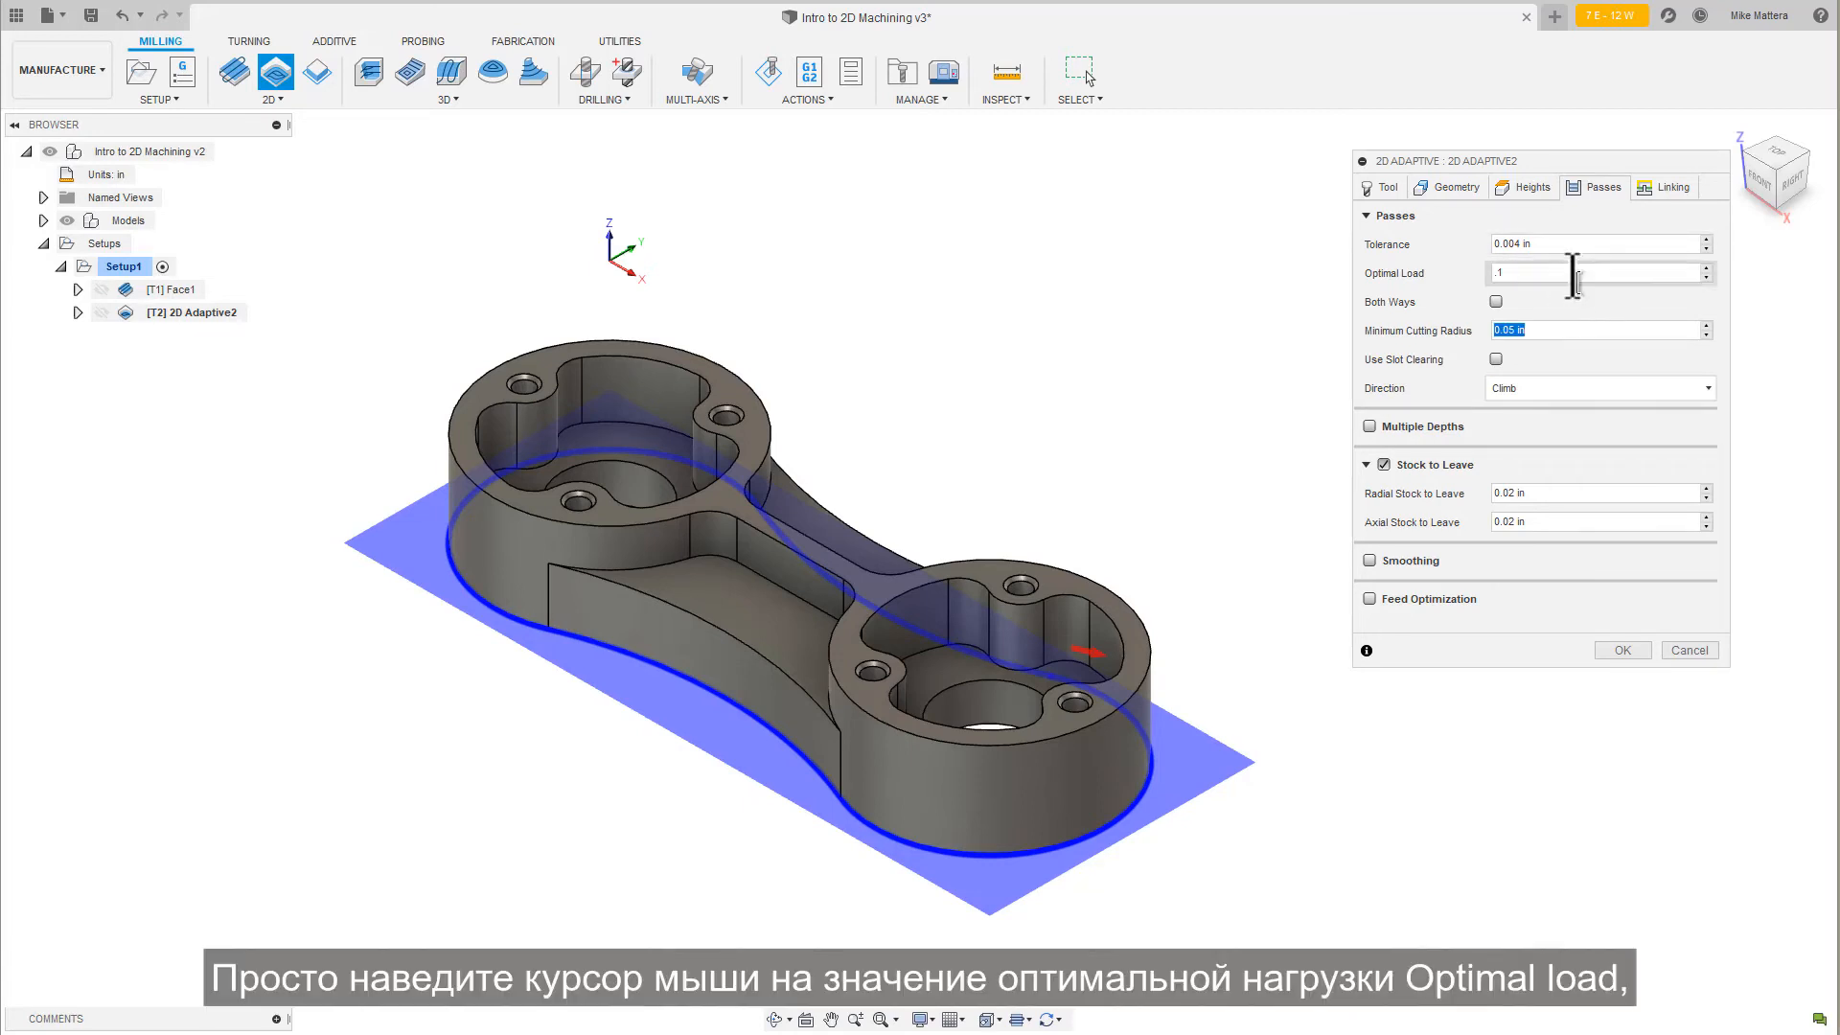
Define the Optimal Load with the expression tool_diameter * .20 and make it the default for this parameter
{"action": "mouse_move", "coordinate": [1552, 277]}
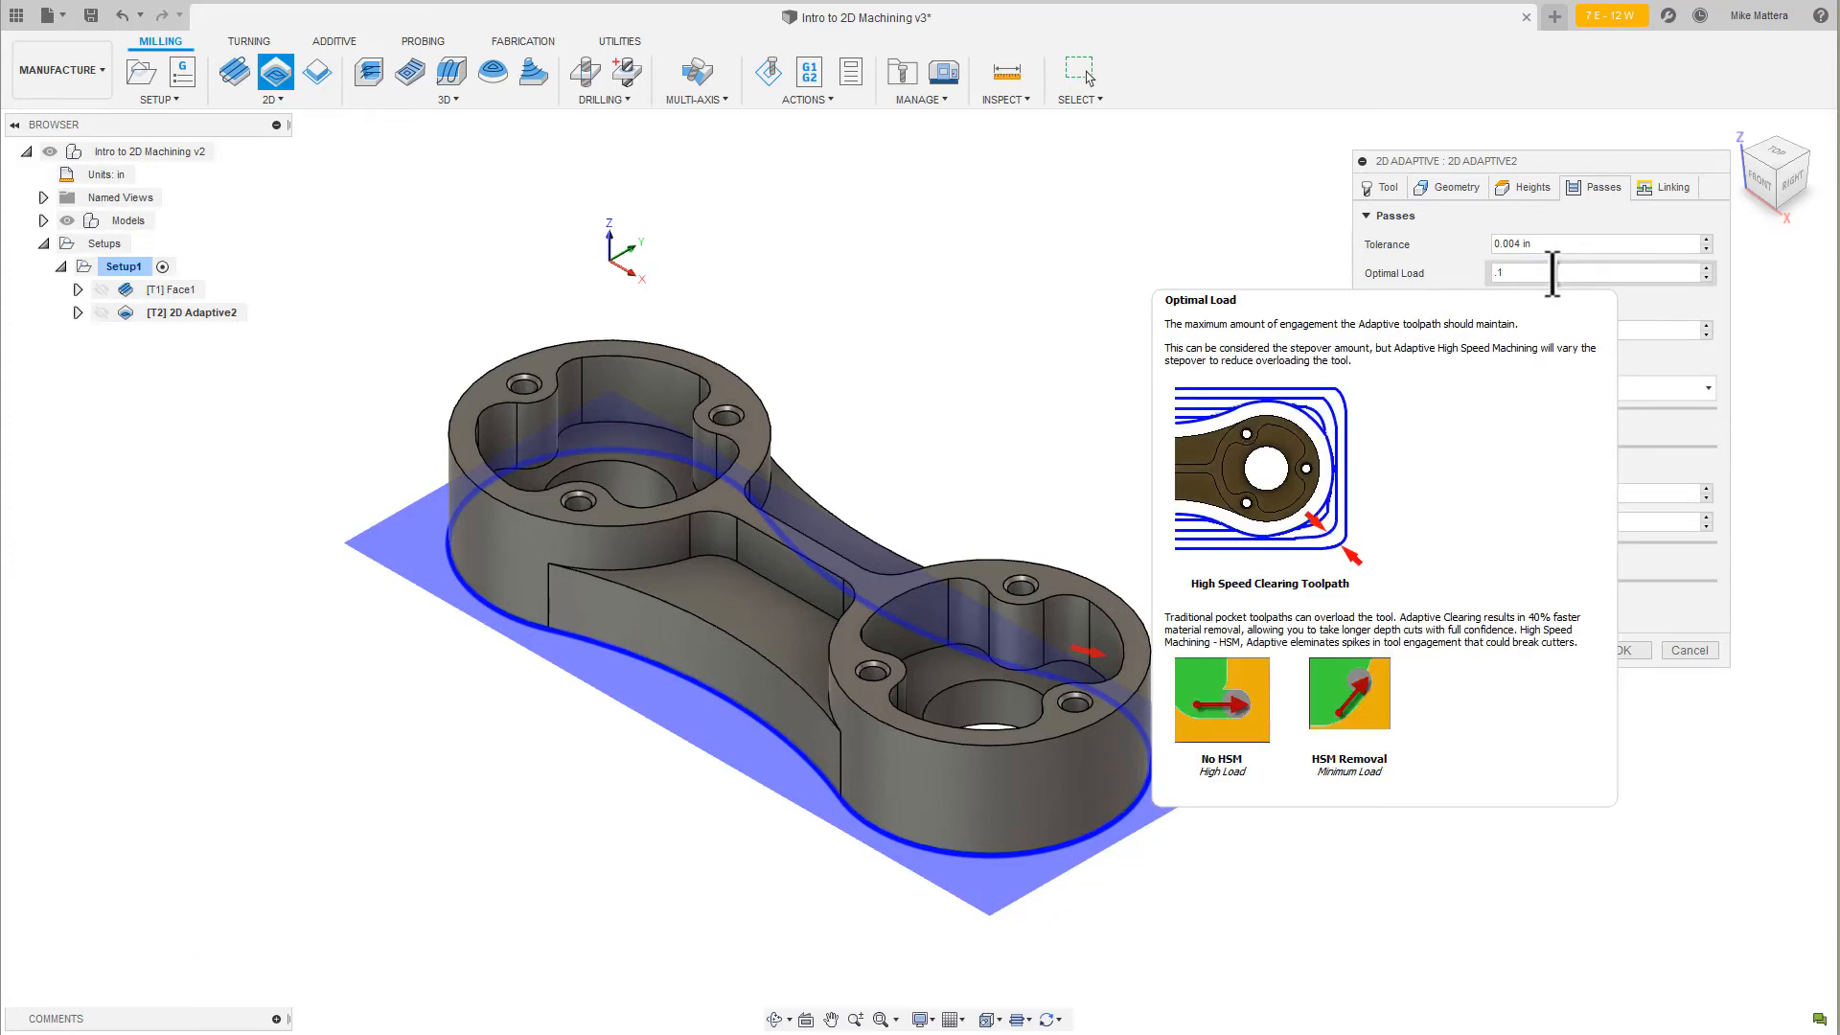
{"action": "right_click", "coordinate": [1552, 276]}
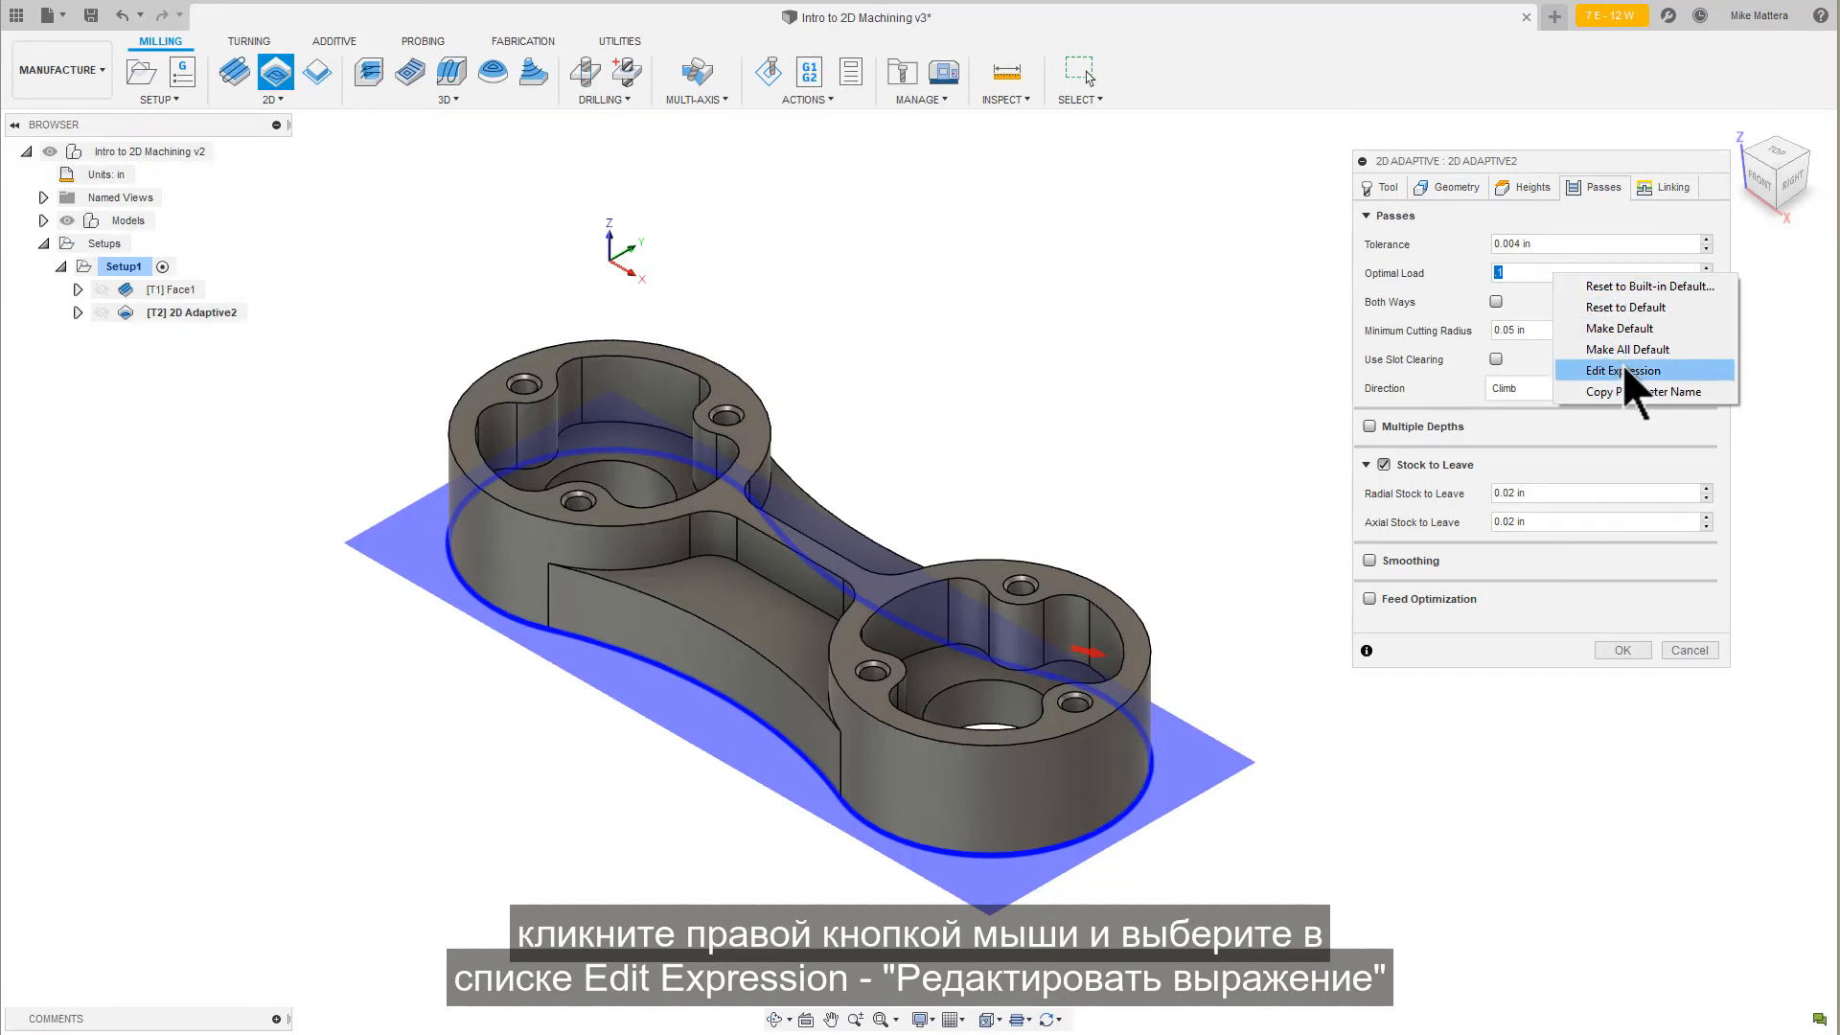
{"action": "left_click", "coordinate": [1649, 370]}
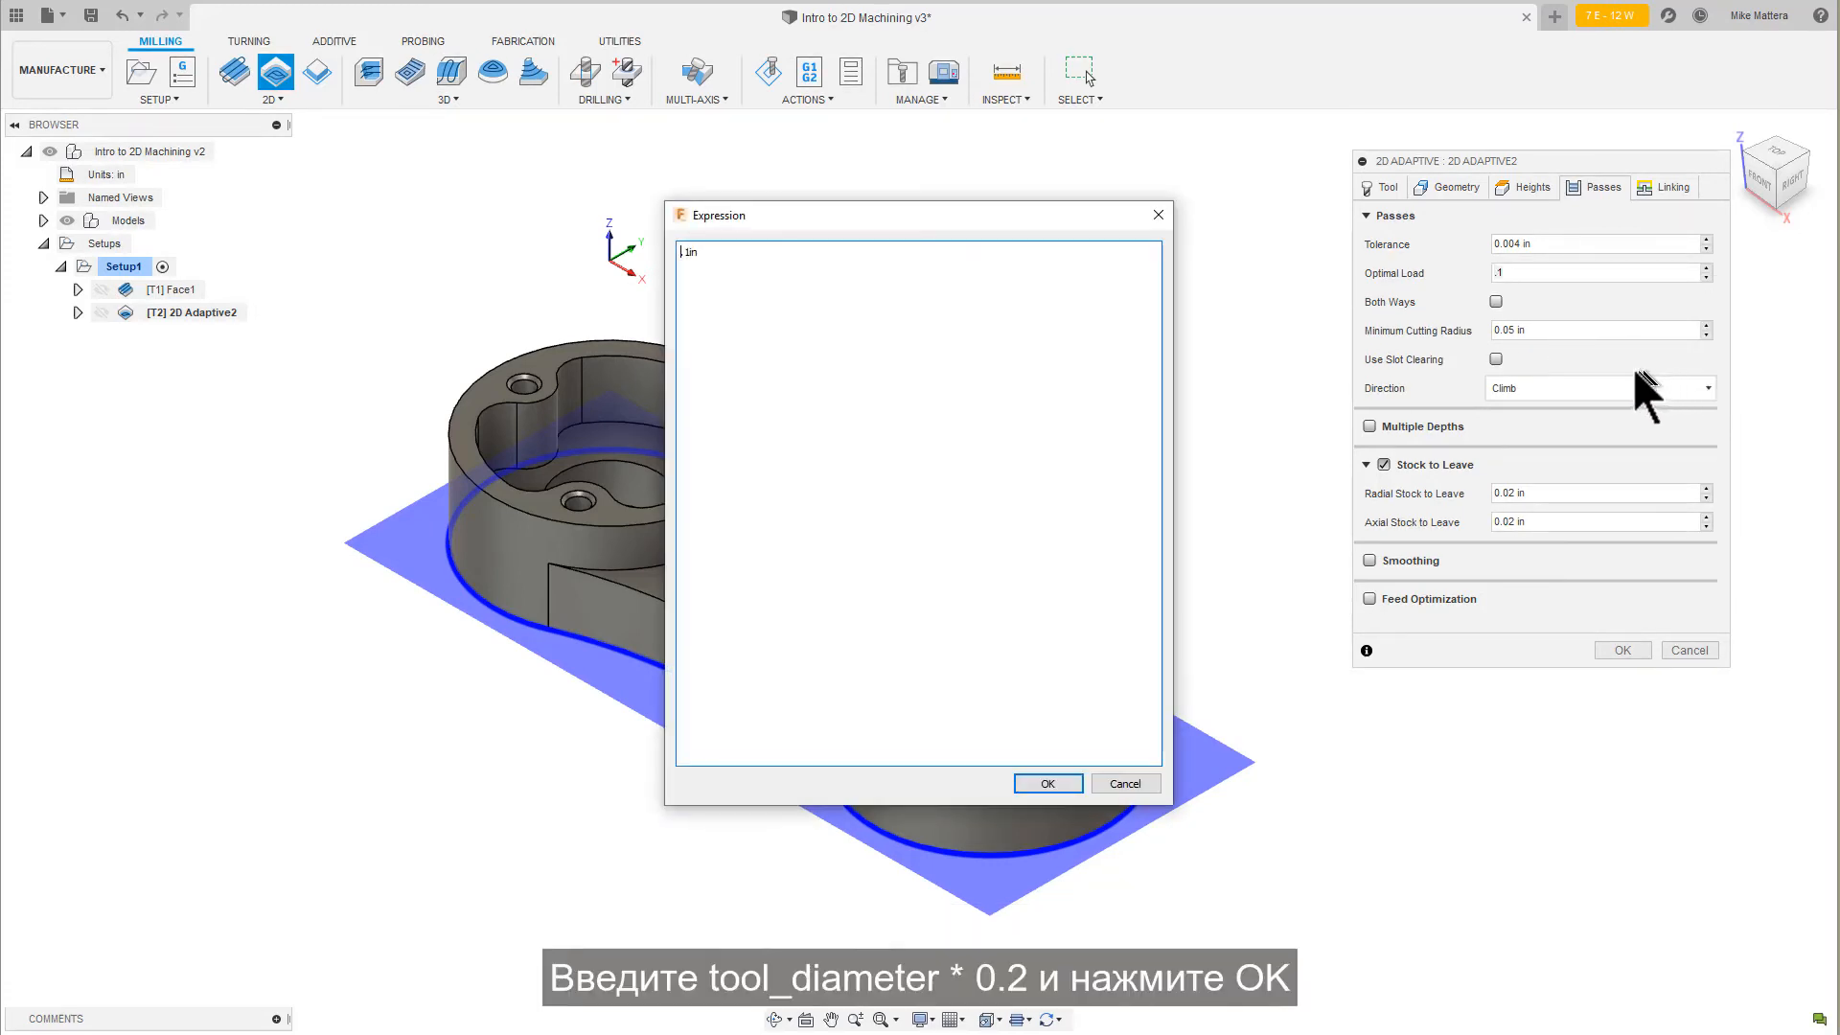
{"action": "left_click_drag", "start_coordinate": [718, 257], "coordinate": [651, 258]}
{"action": "type", "text": "Tool_"}
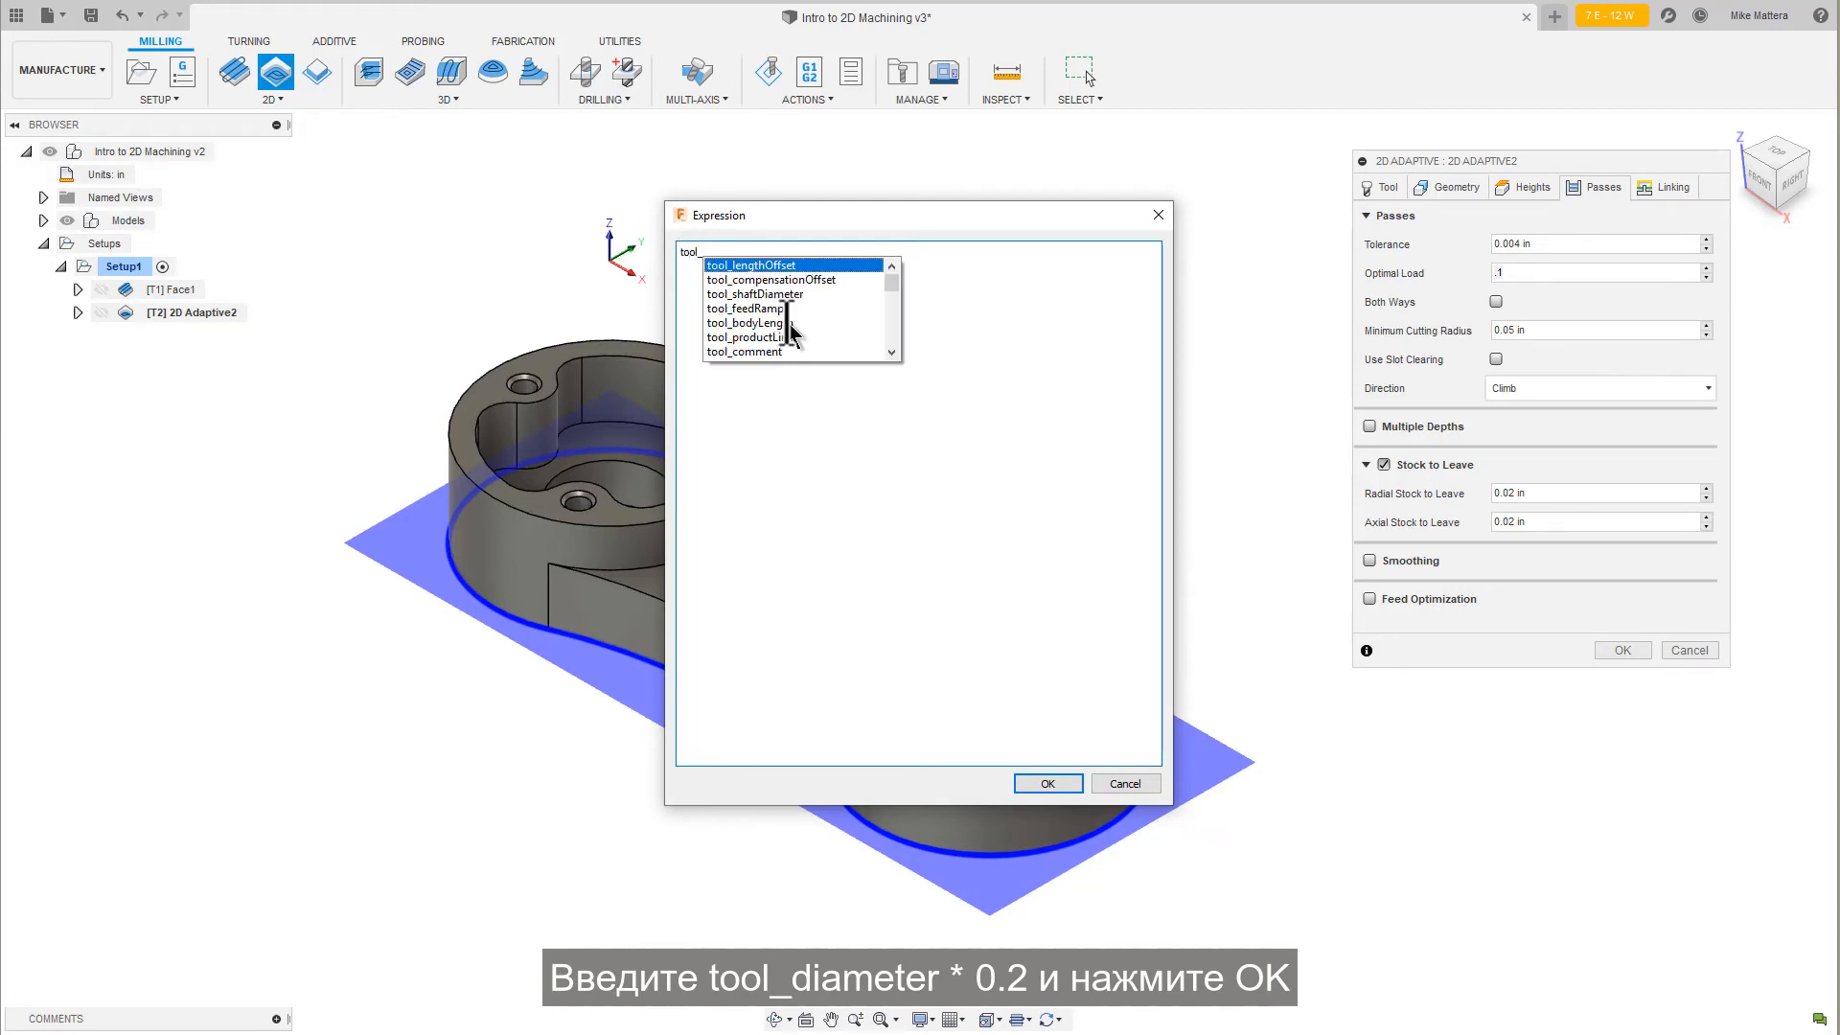
{"action": "type", "text": "diame"}
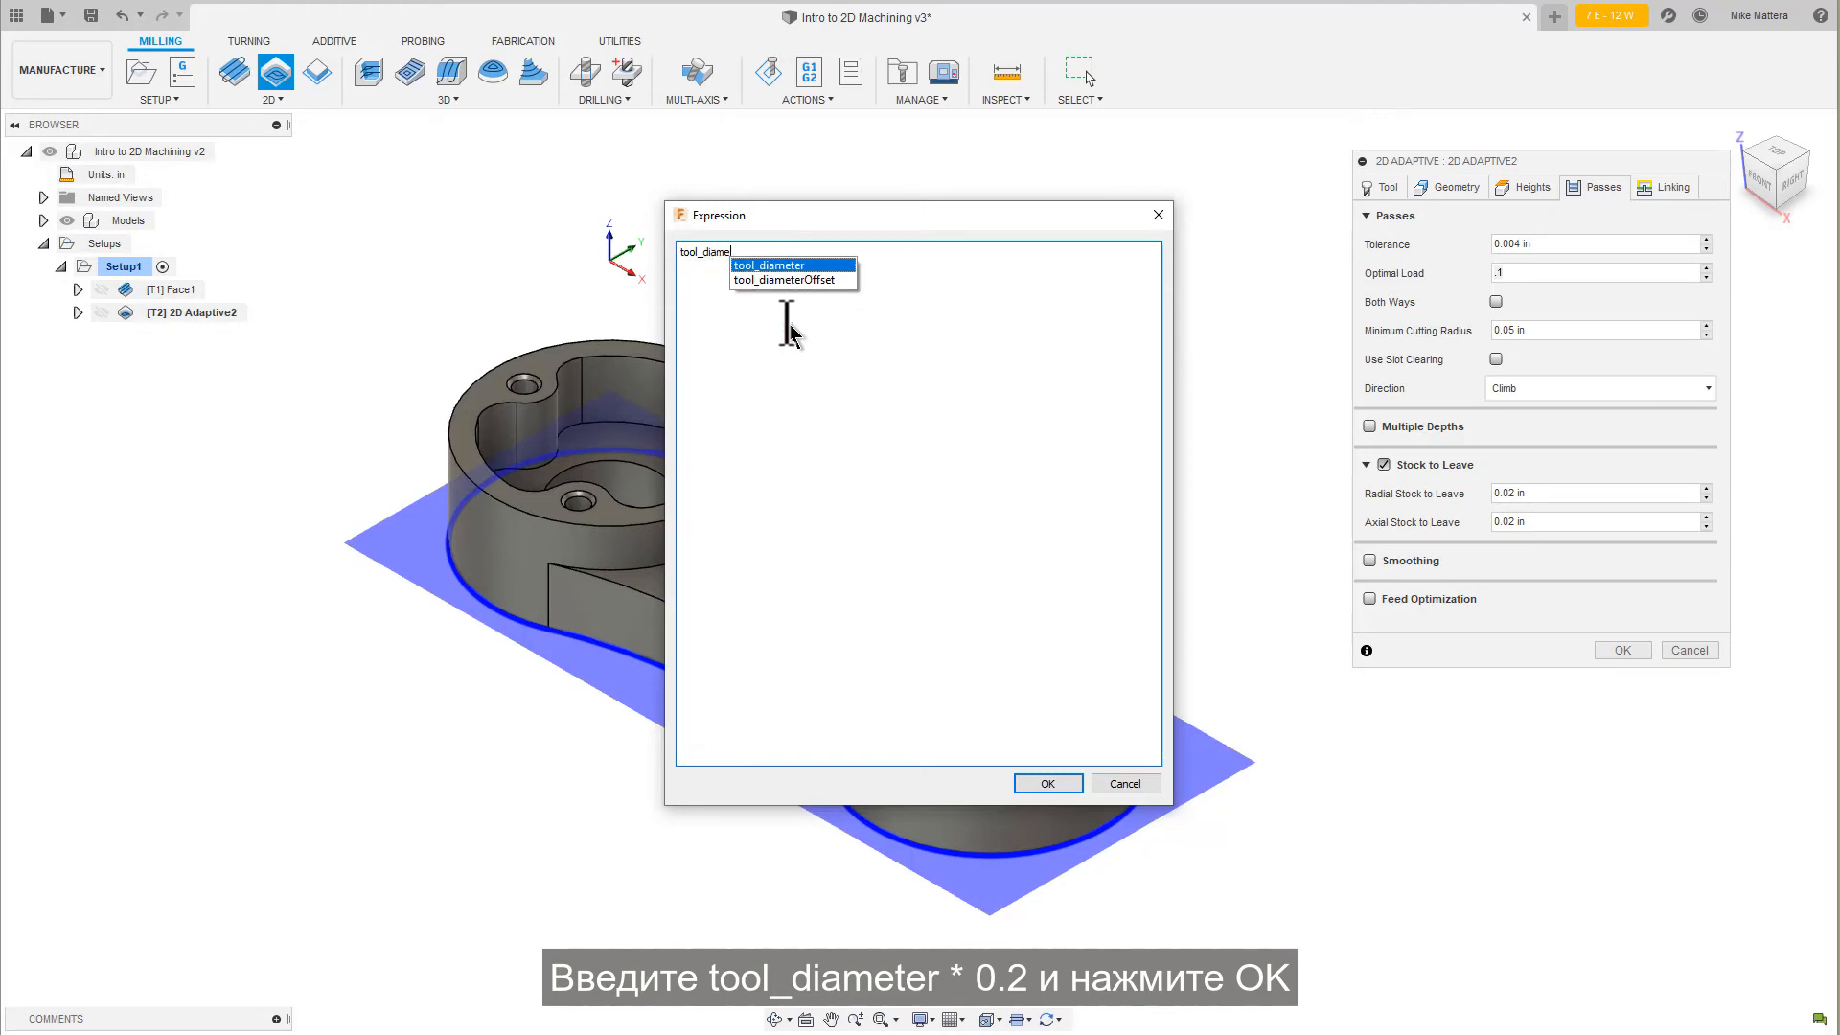
{"action": "type", "text": "ter "}
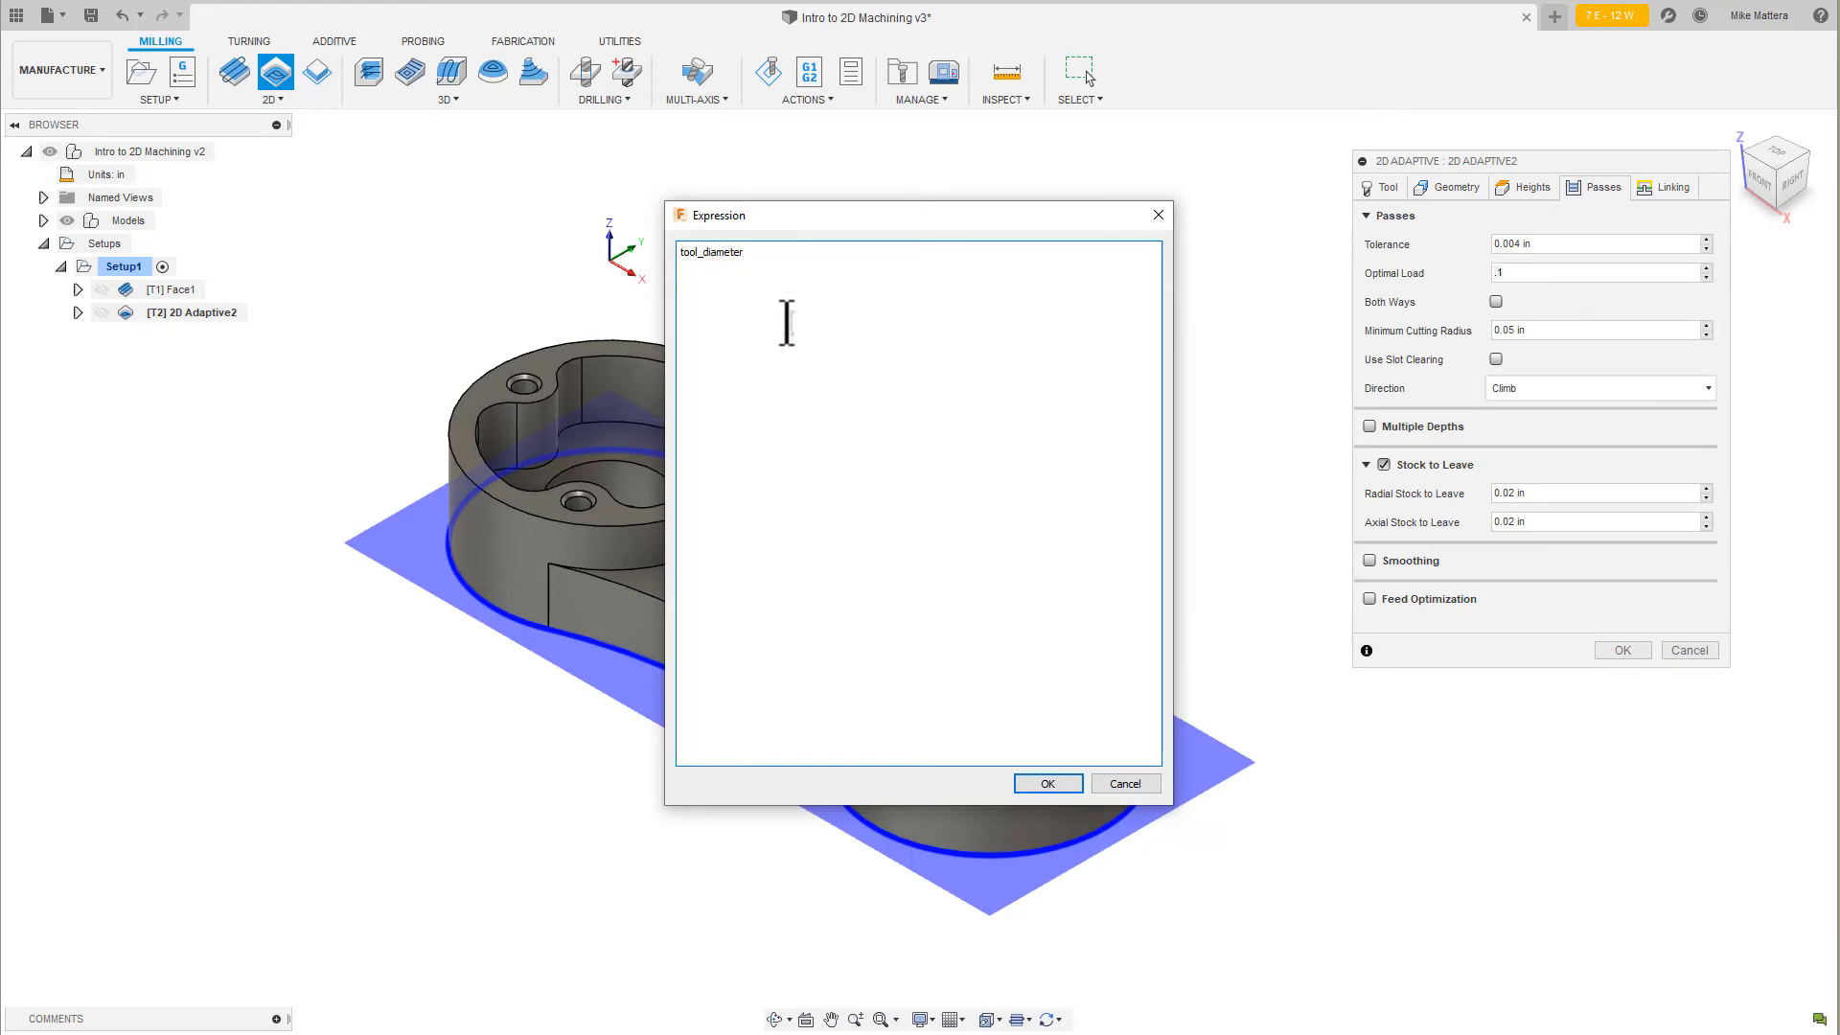
{"action": "type", "text": "*"}
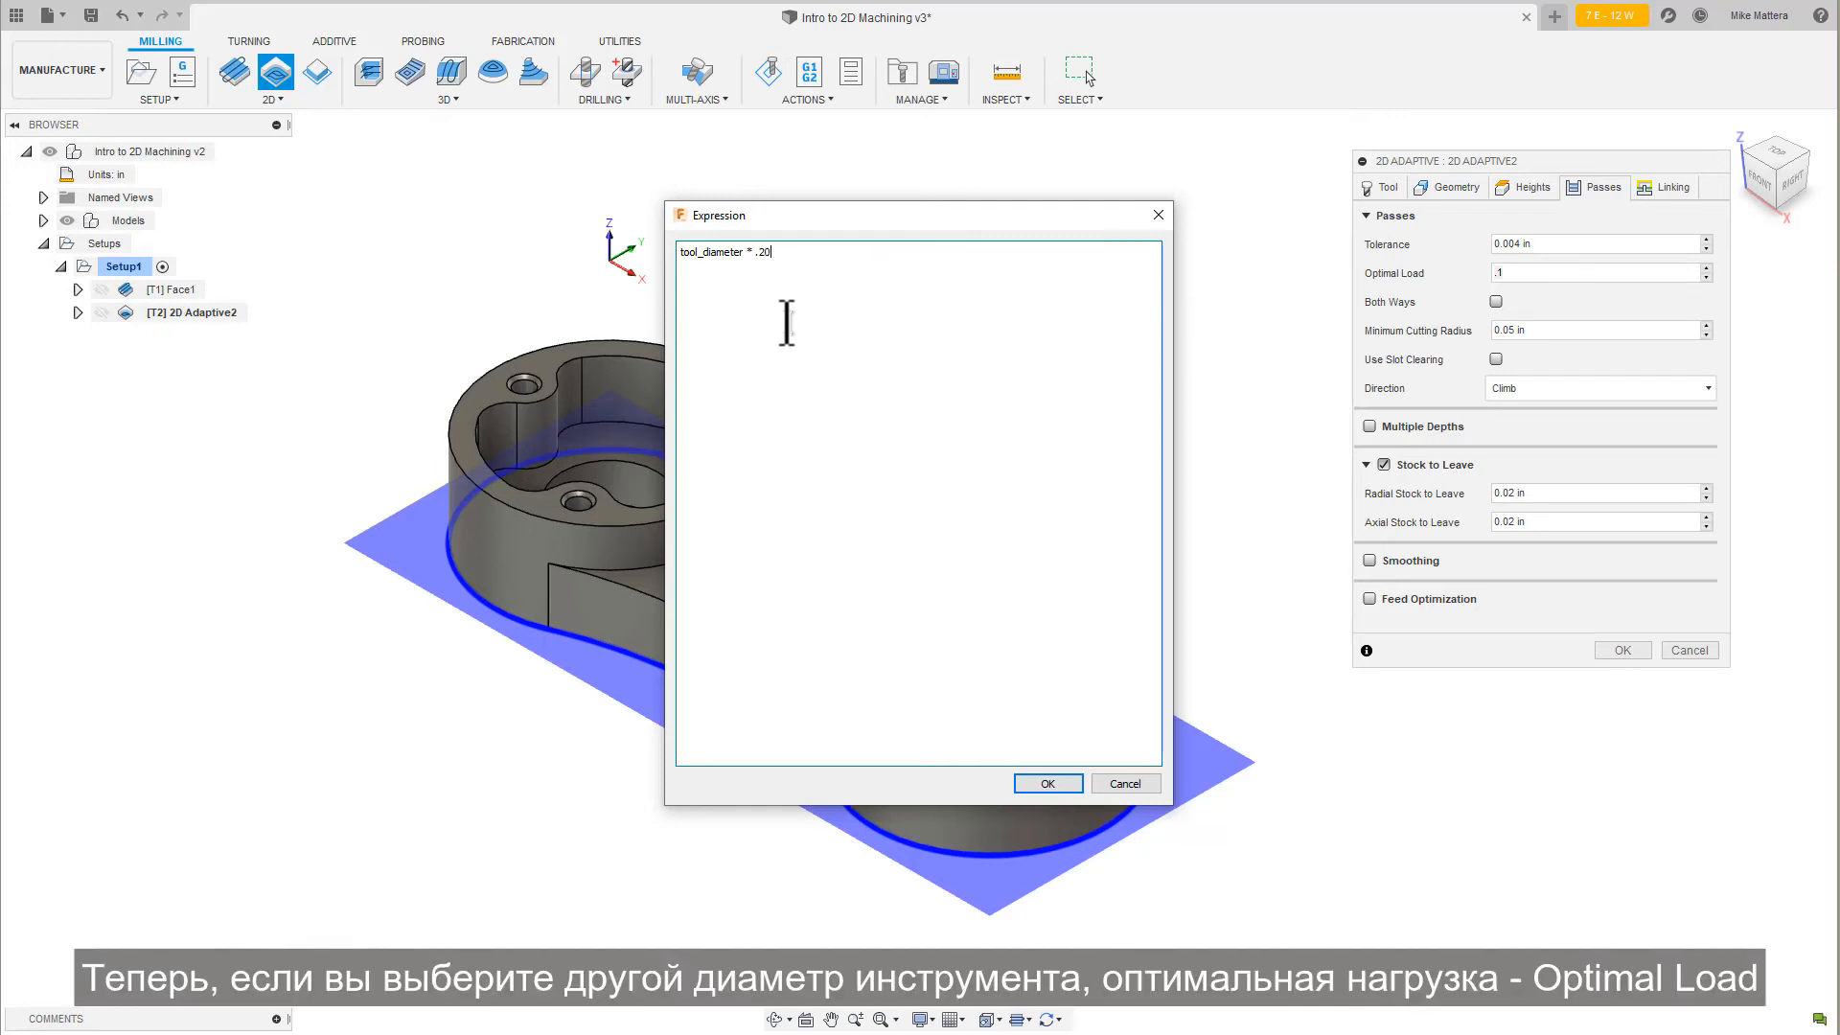
{"action": "left_click", "coordinate": [1047, 784]}
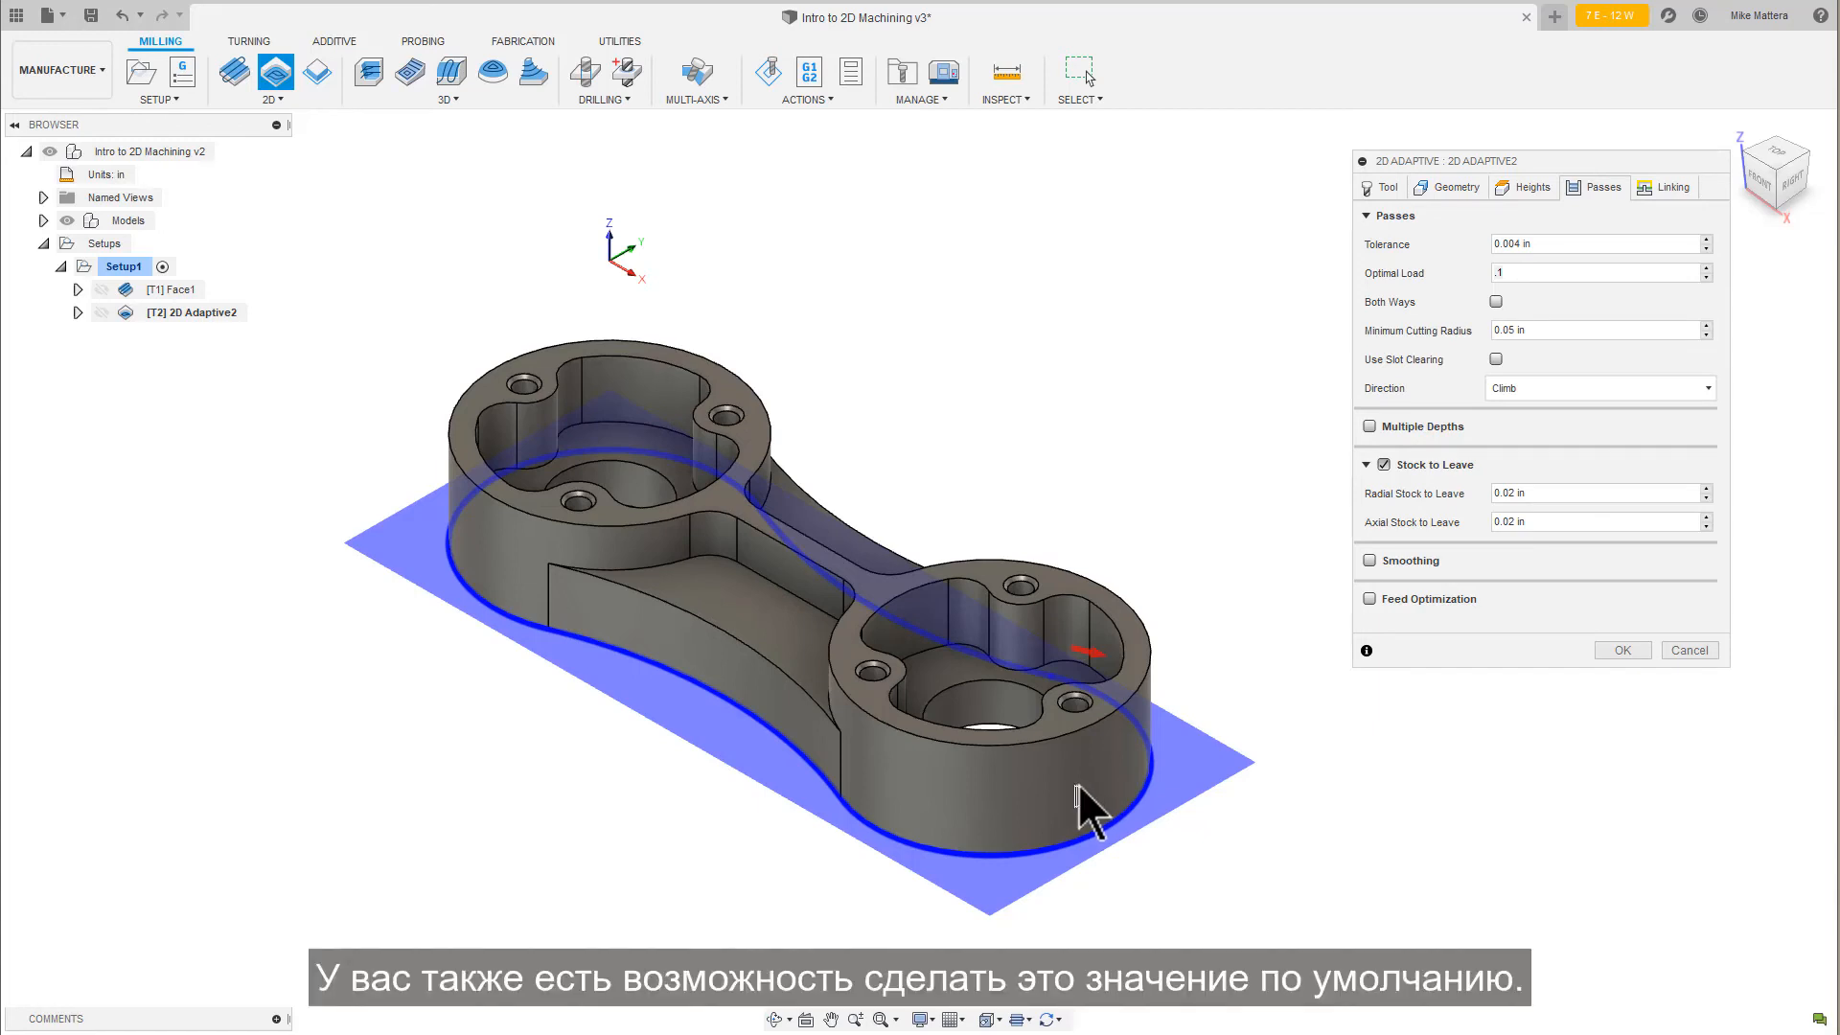
{"action": "right_click", "coordinate": [1526, 277]}
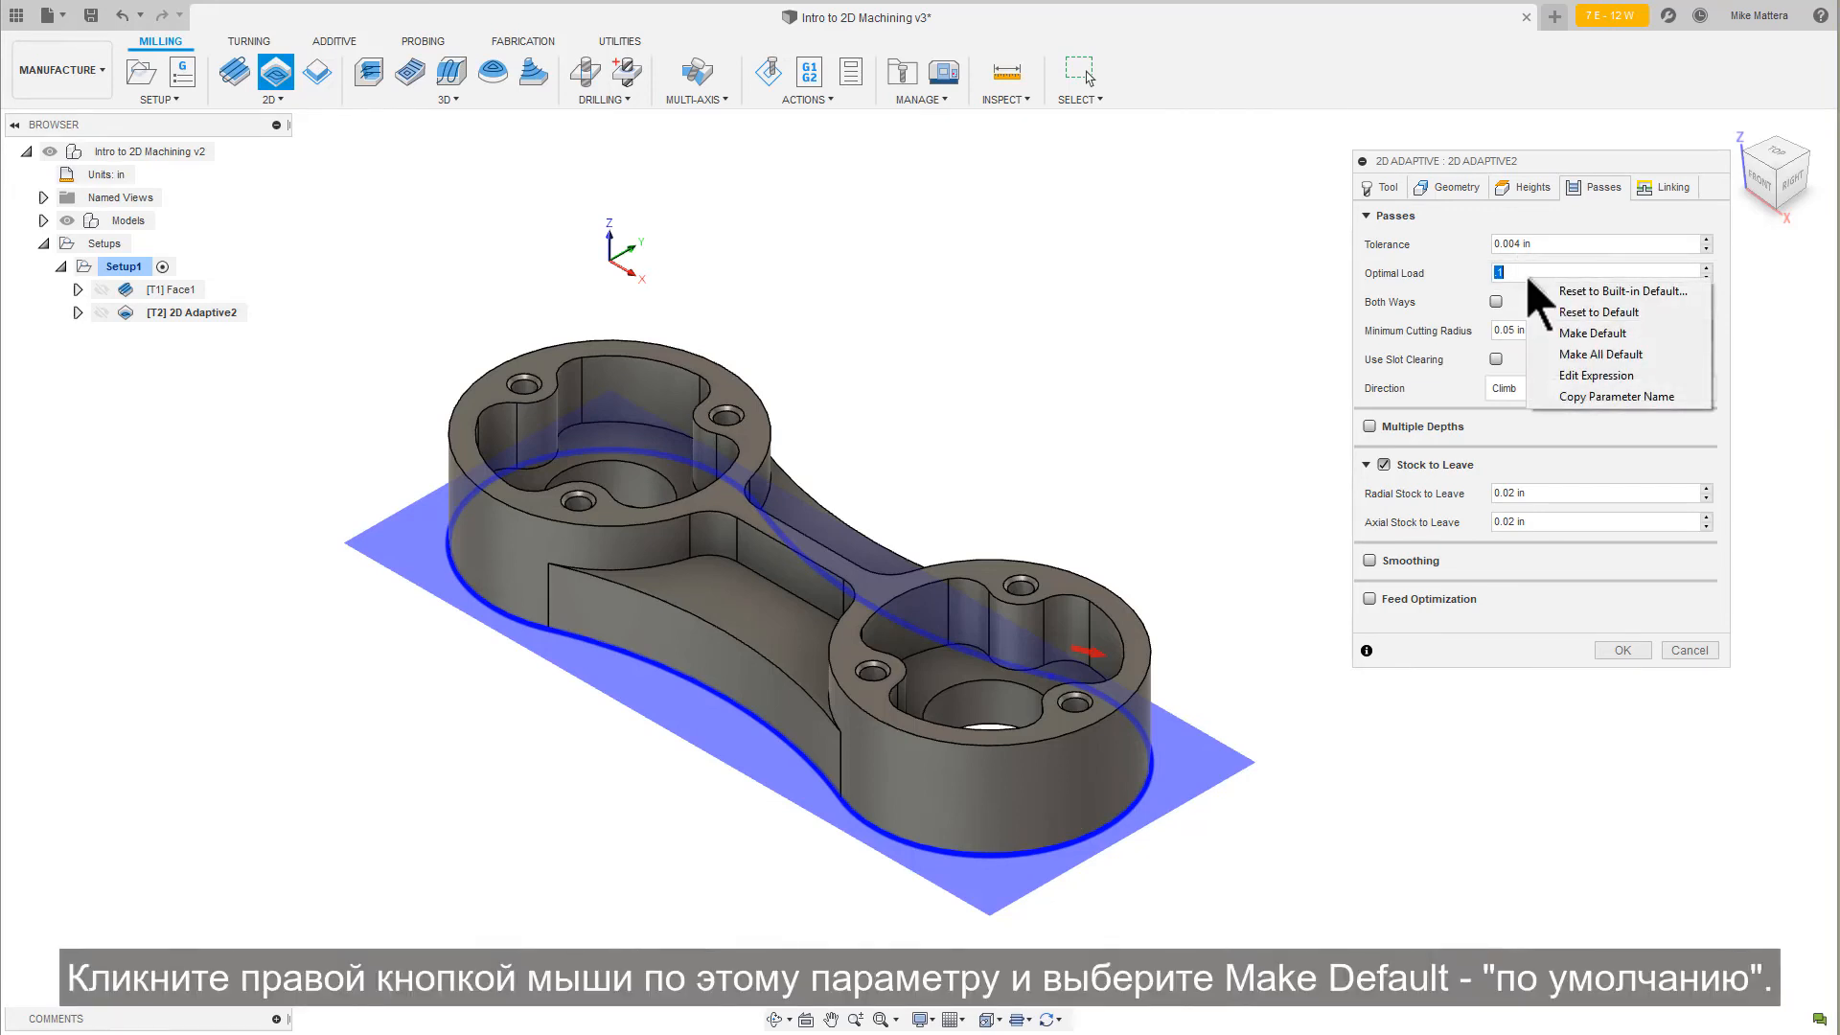
{"action": "left_click", "coordinate": [1542, 336]}
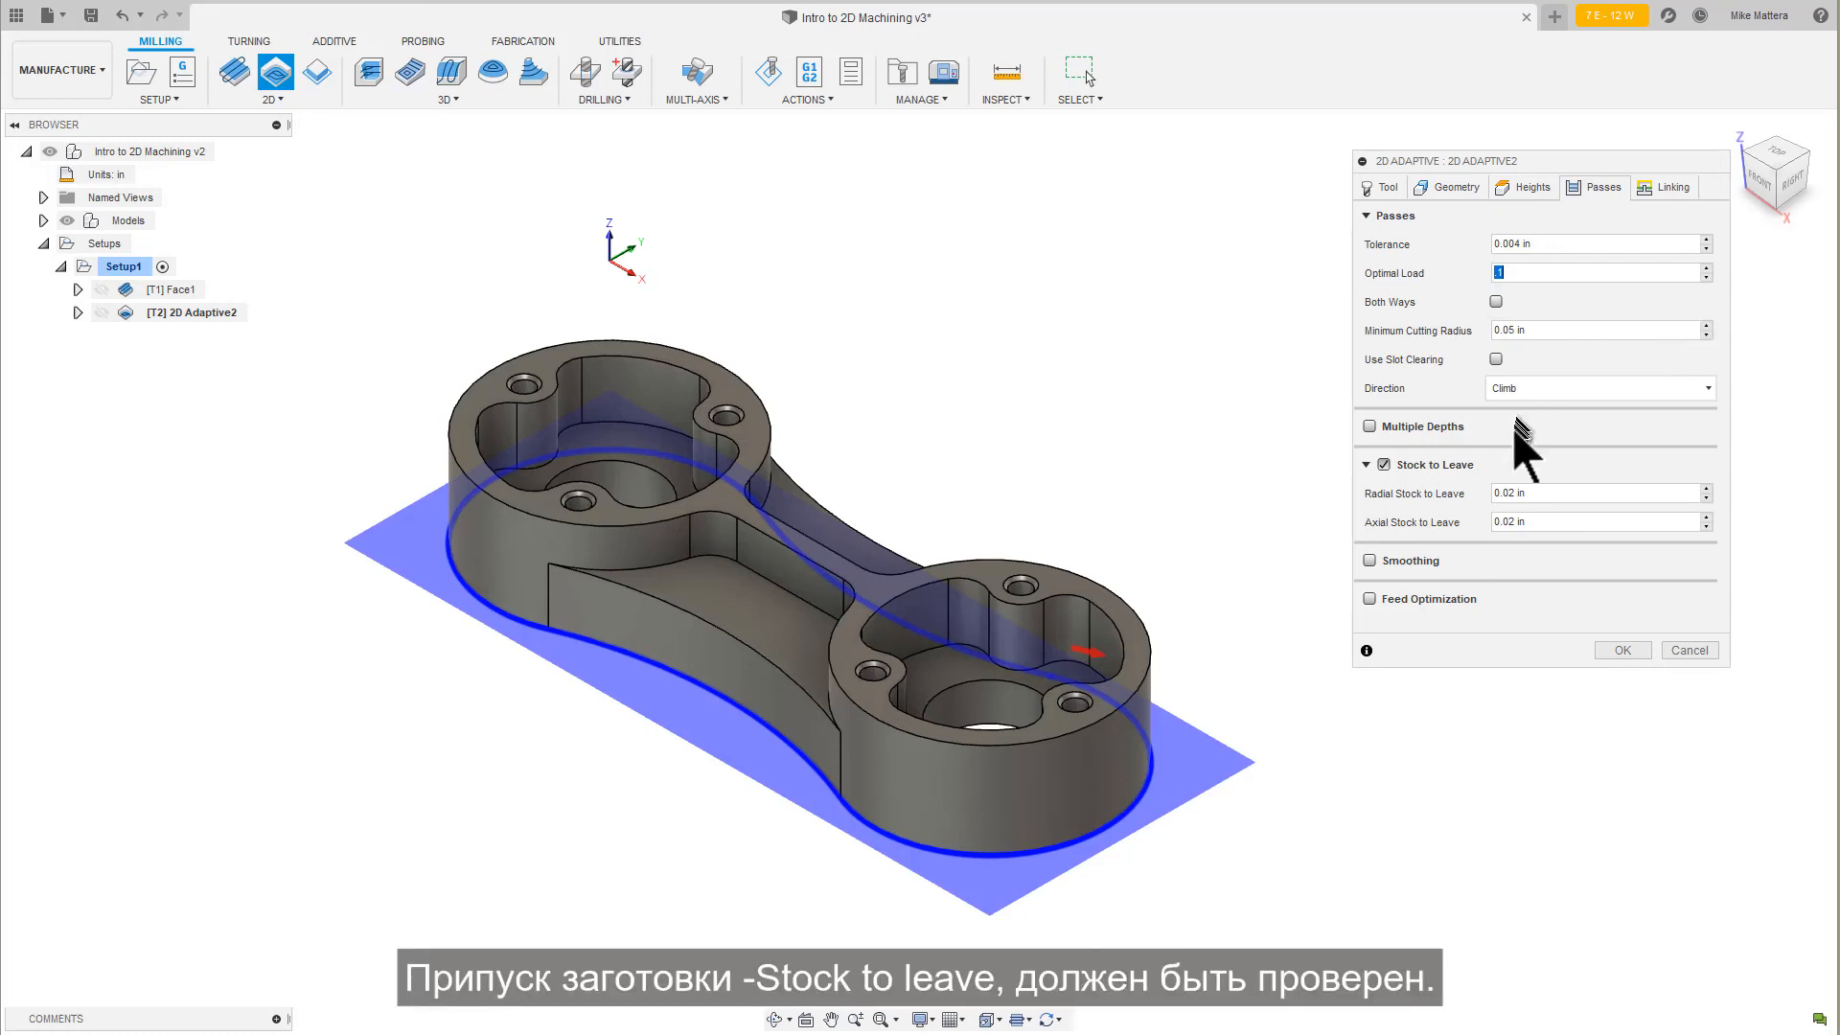
Set Axial Stock to Leave to 0 and enable Smoothing for the adaptive passes
{"action": "mouse_move", "coordinate": [1504, 465]}
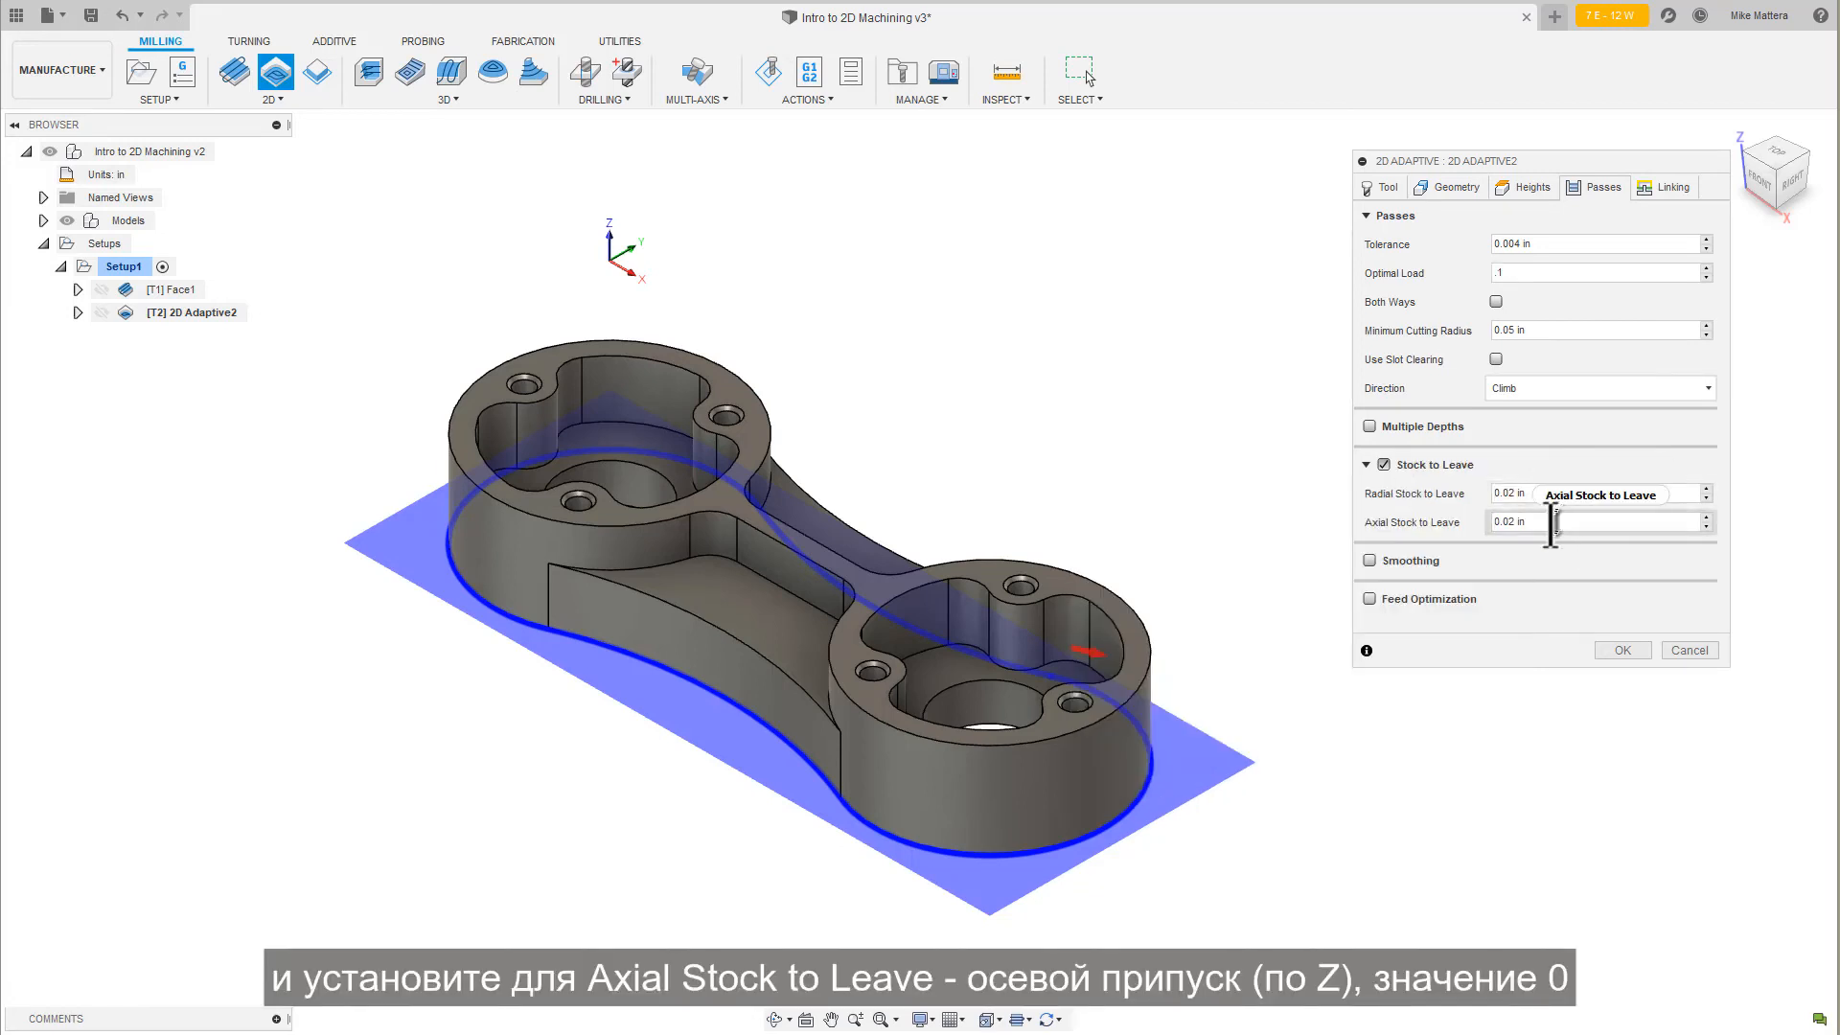
{"action": "left_click_drag", "start_coordinate": [1554, 524], "coordinate": [1437, 524]}
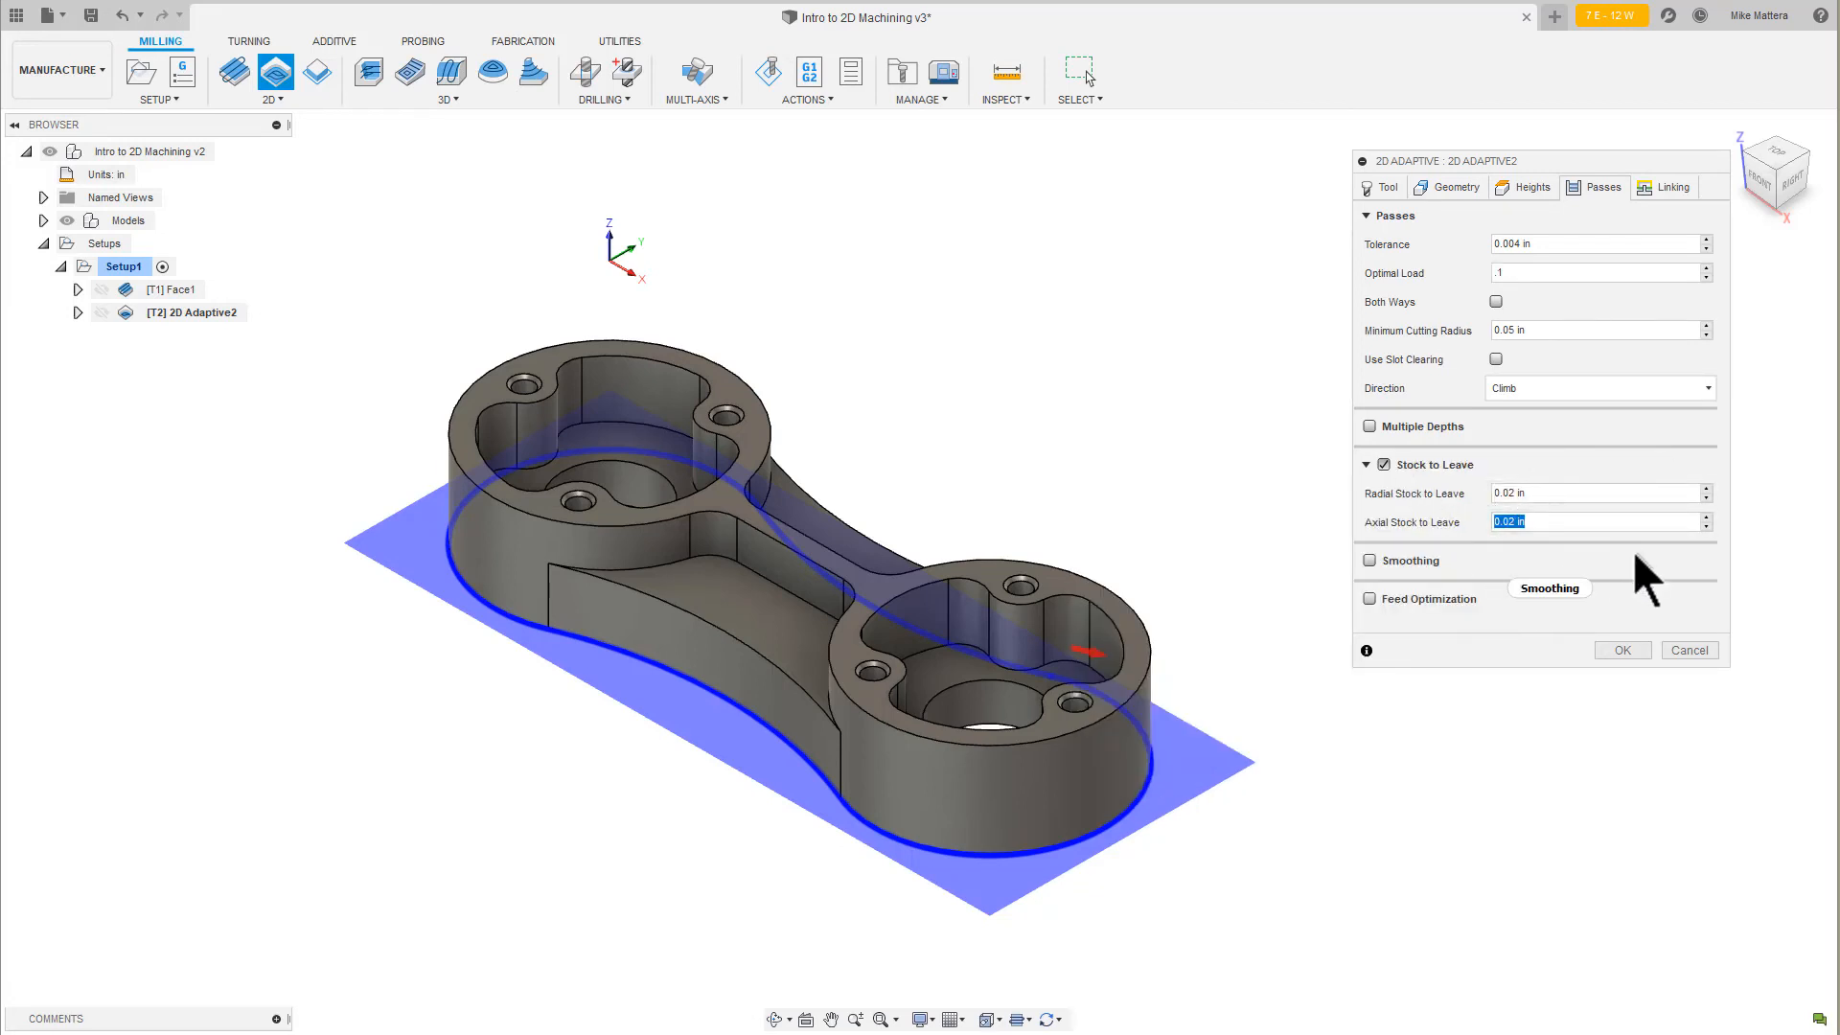
{"action": "type", "text": "0"}
{"action": "mouse_move", "coordinate": [1633, 550]}
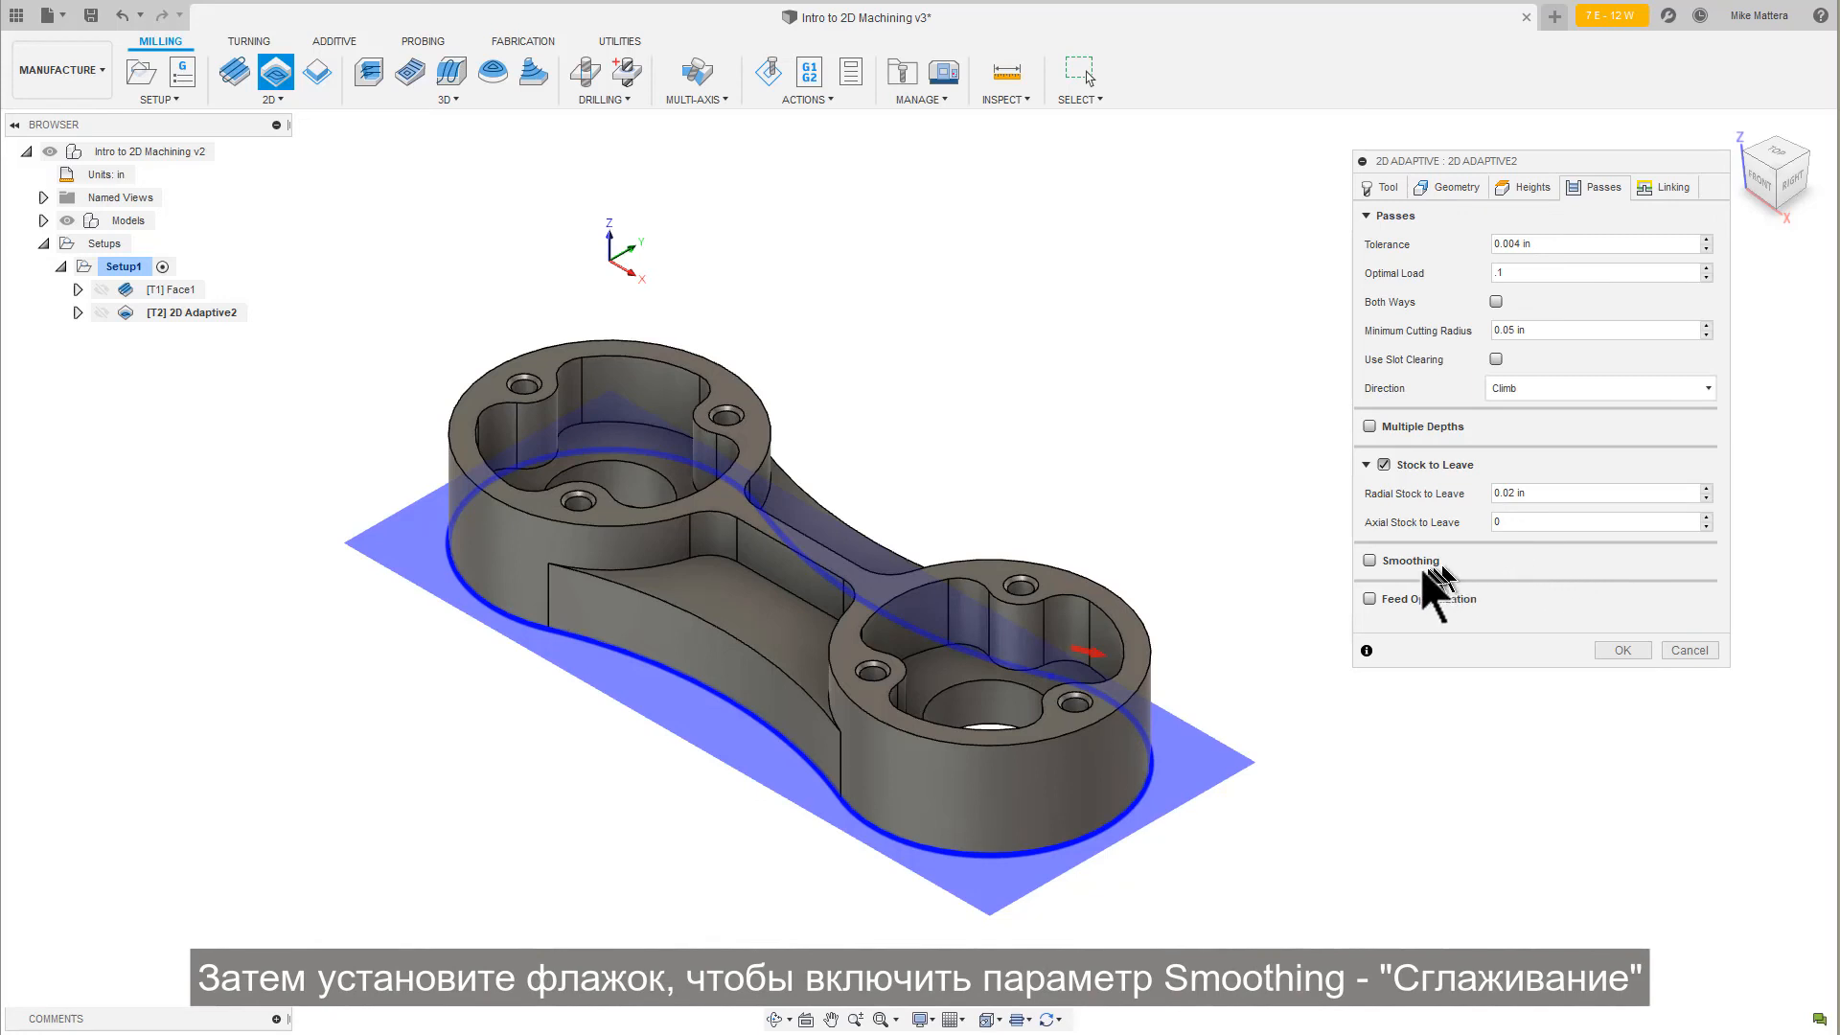
{"action": "left_click", "coordinate": [1371, 561]}
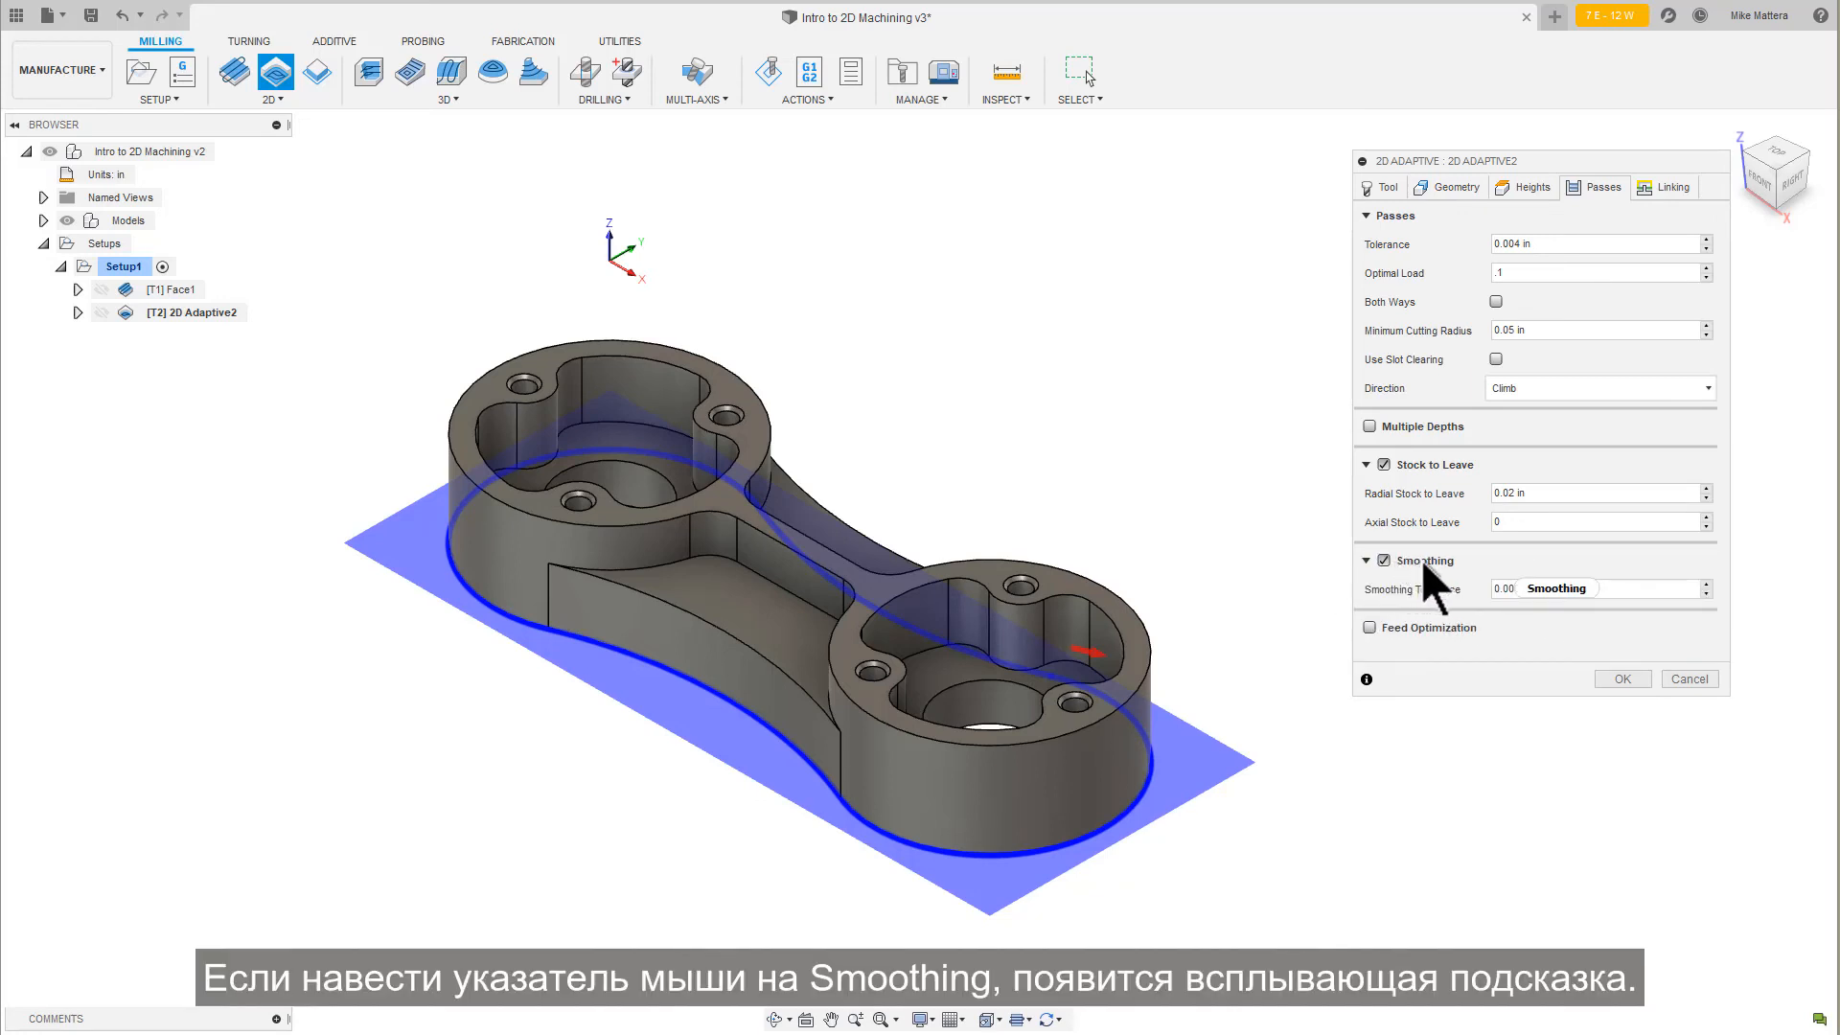
{"action": "mouse_move", "coordinate": [1425, 565]}
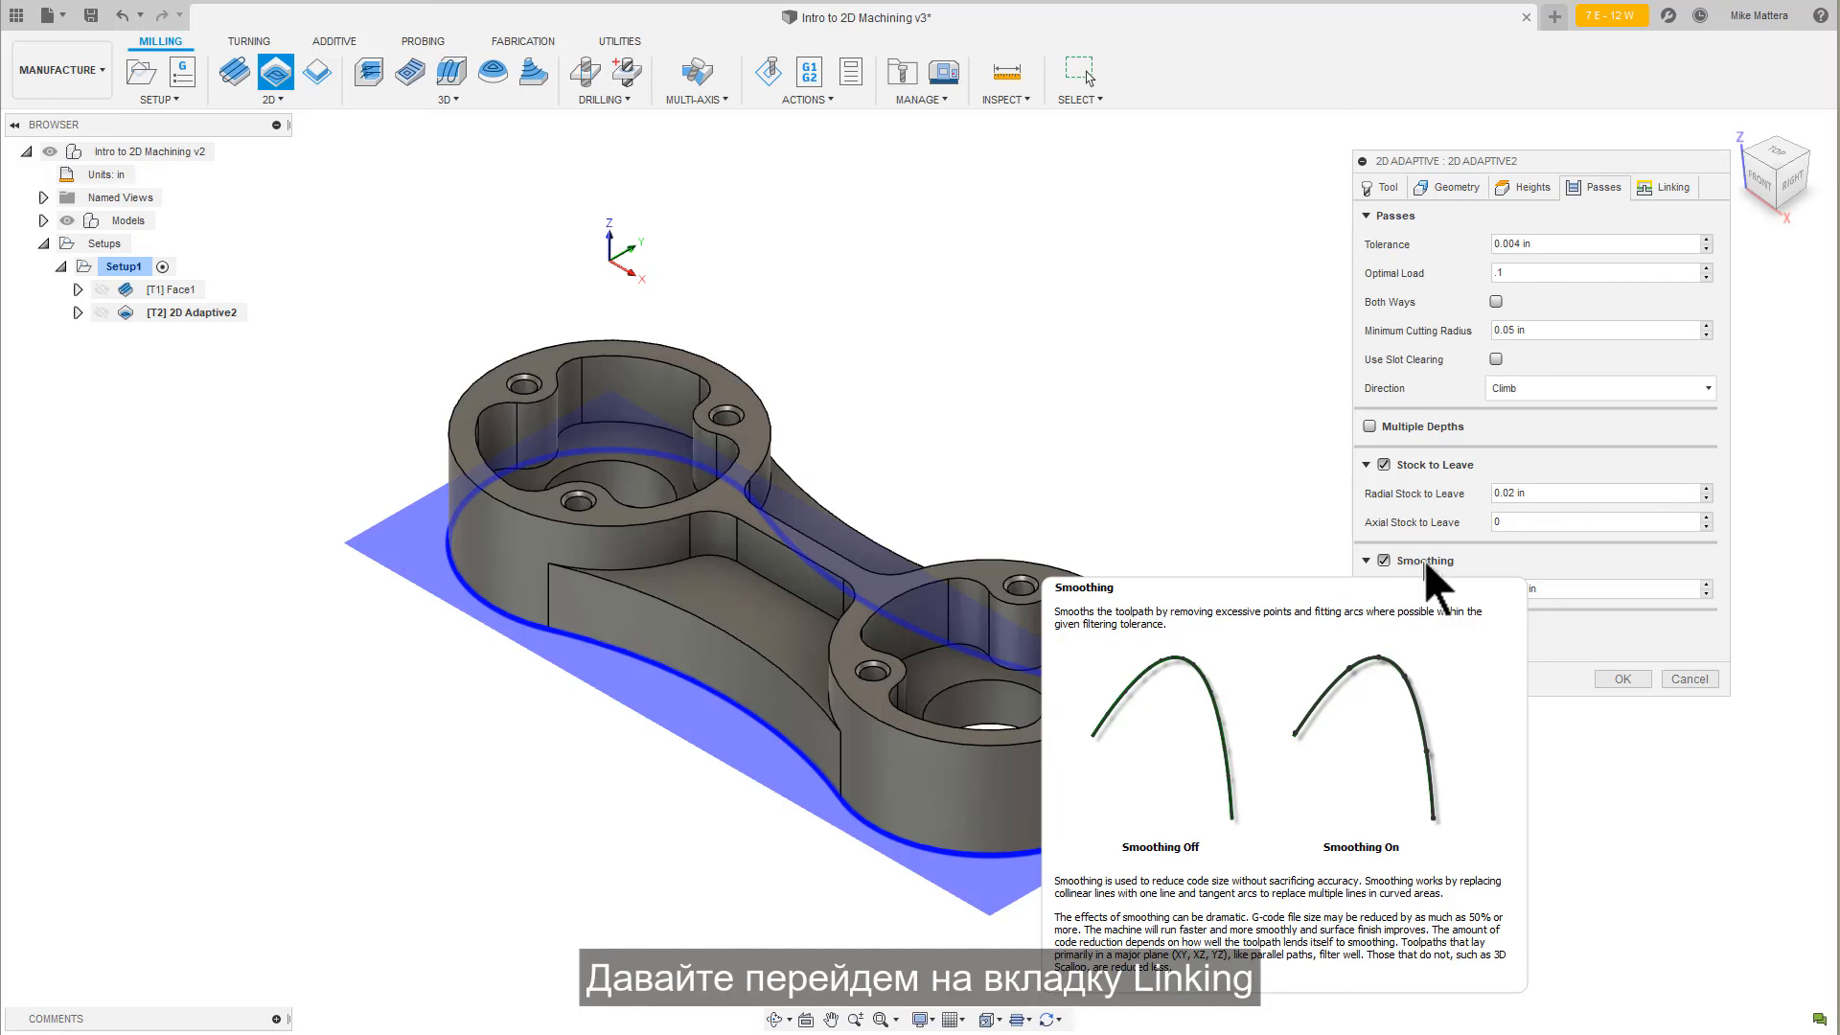
Generate the 2D Adaptive toolpath with the existing linking settings and save the design with the version description "User Saved"
{"action": "left_click", "coordinate": [1667, 185]}
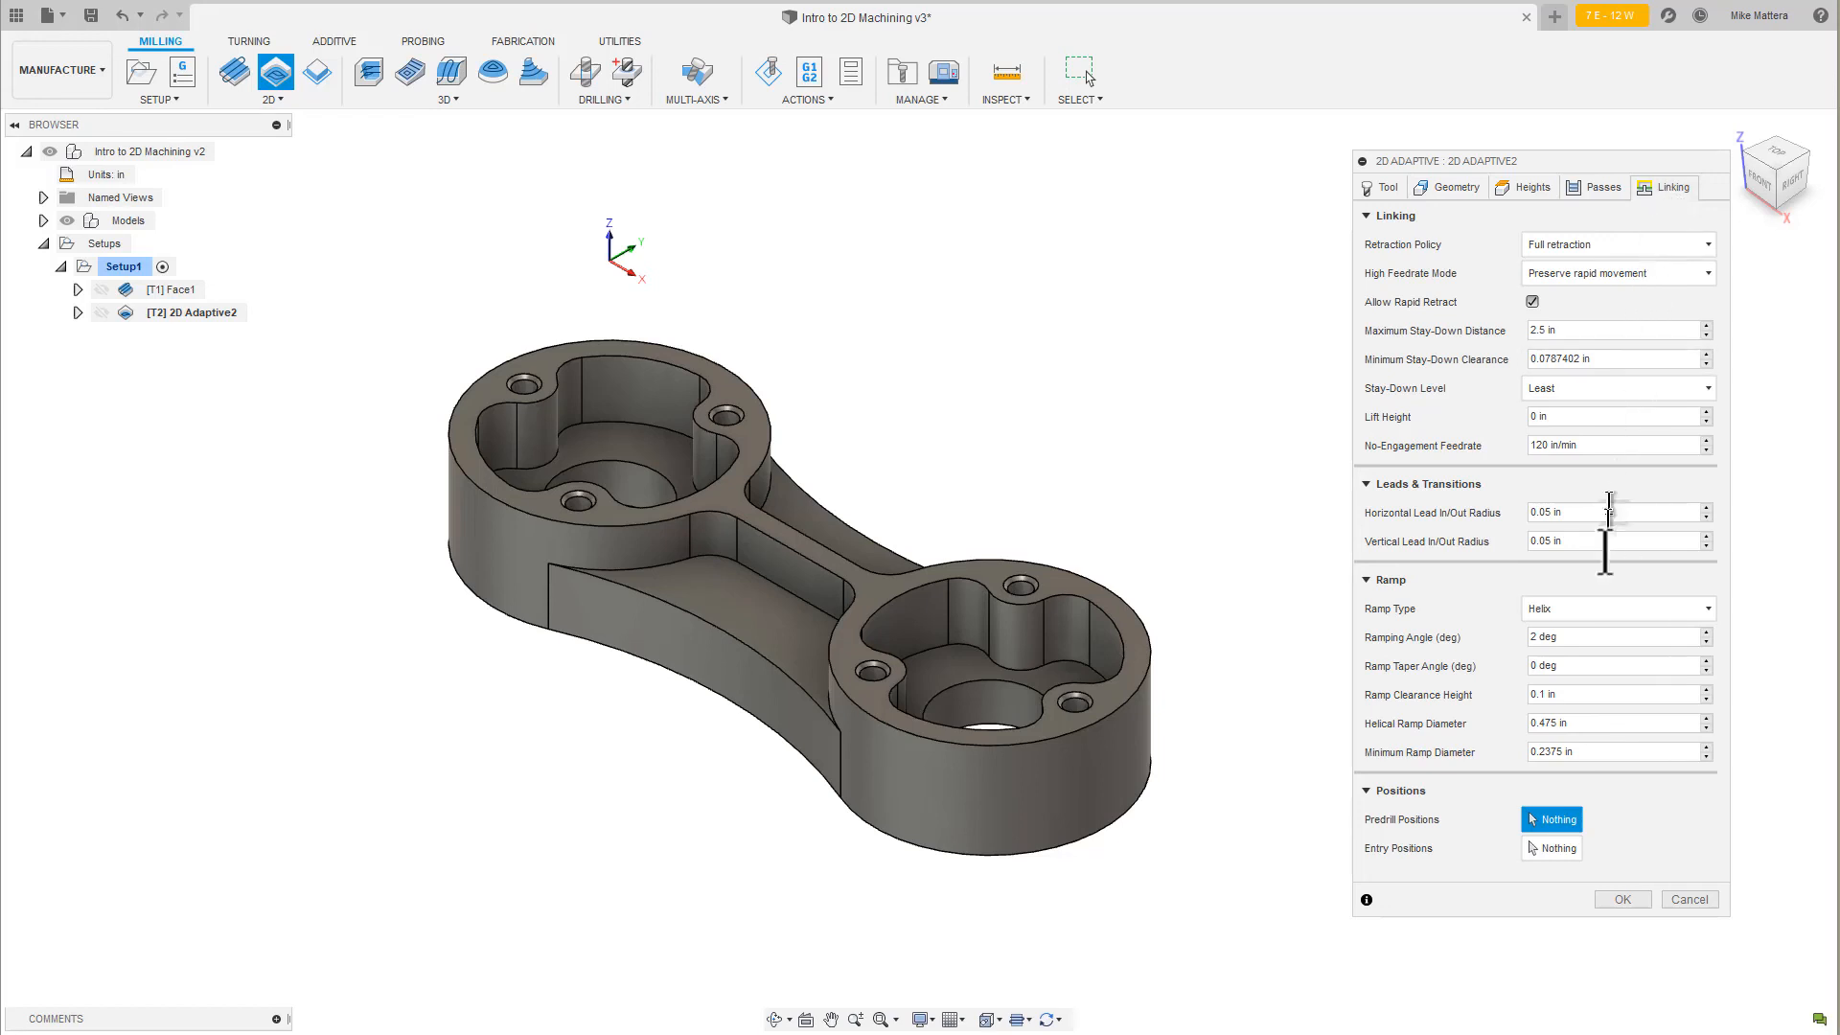
{"action": "left_click", "coordinate": [1628, 899]}
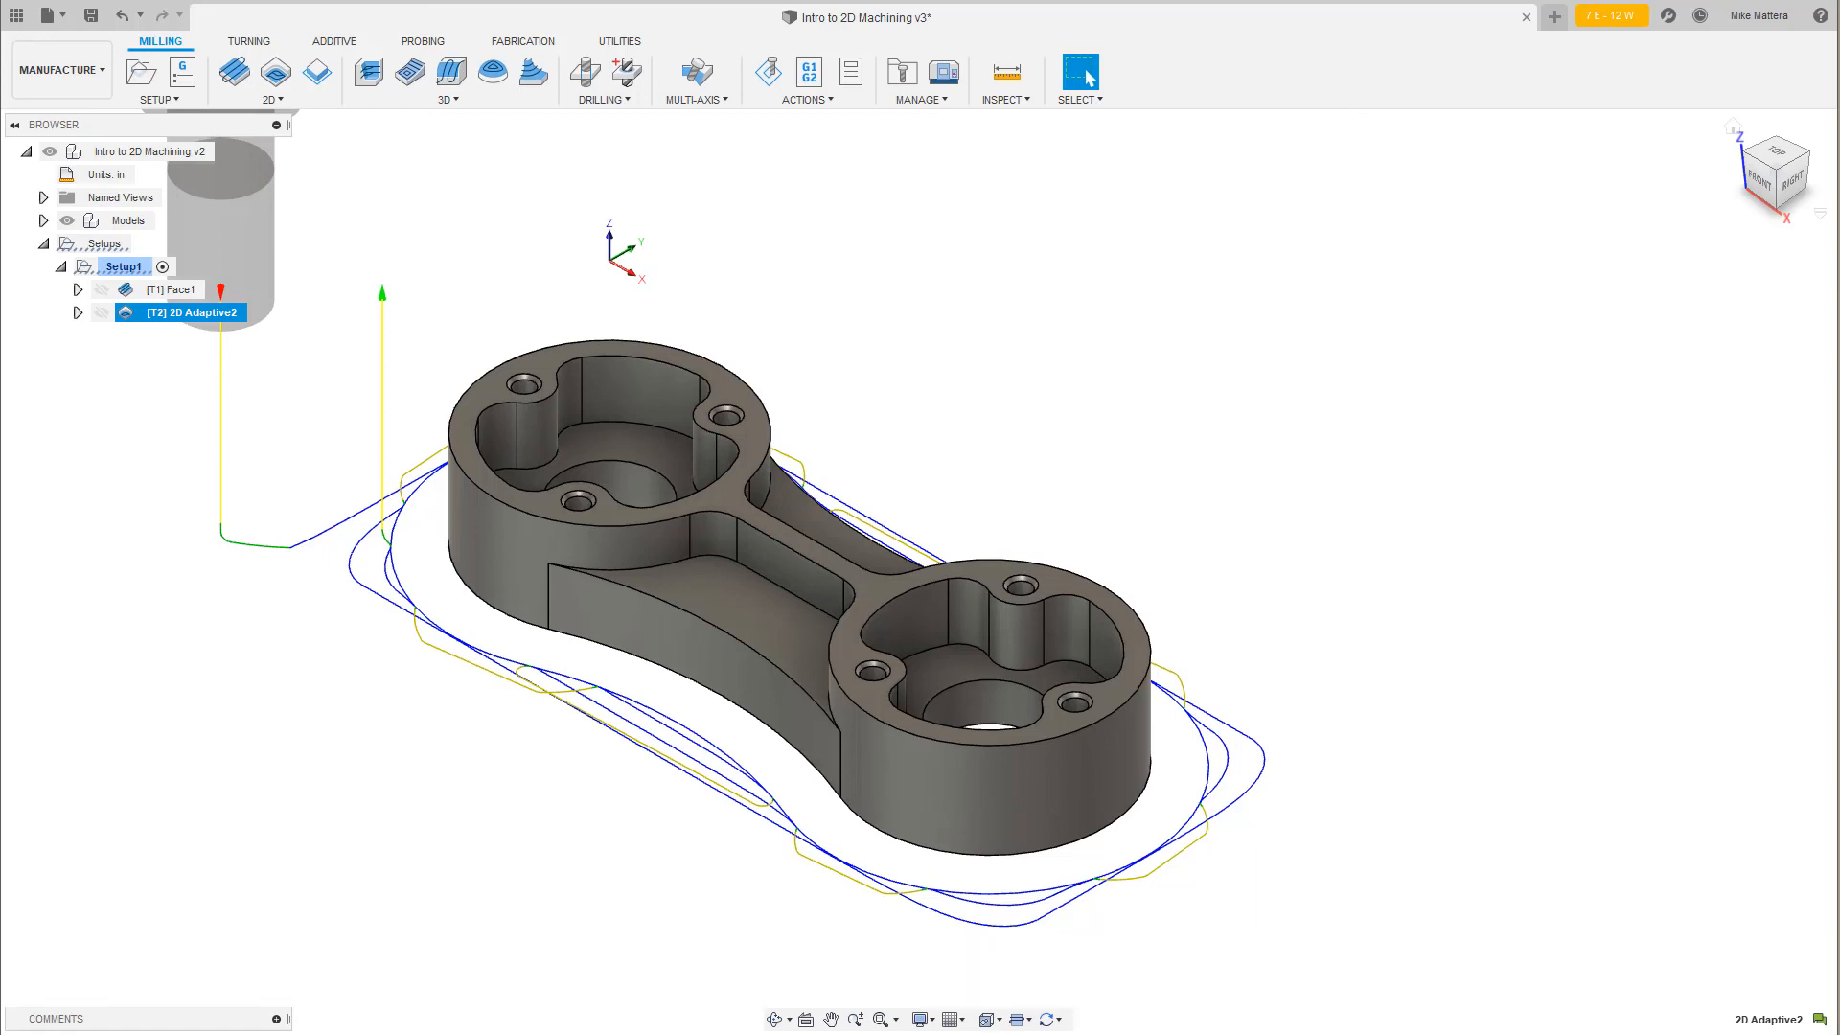
{"action": "key", "text": "ctrl+s"}
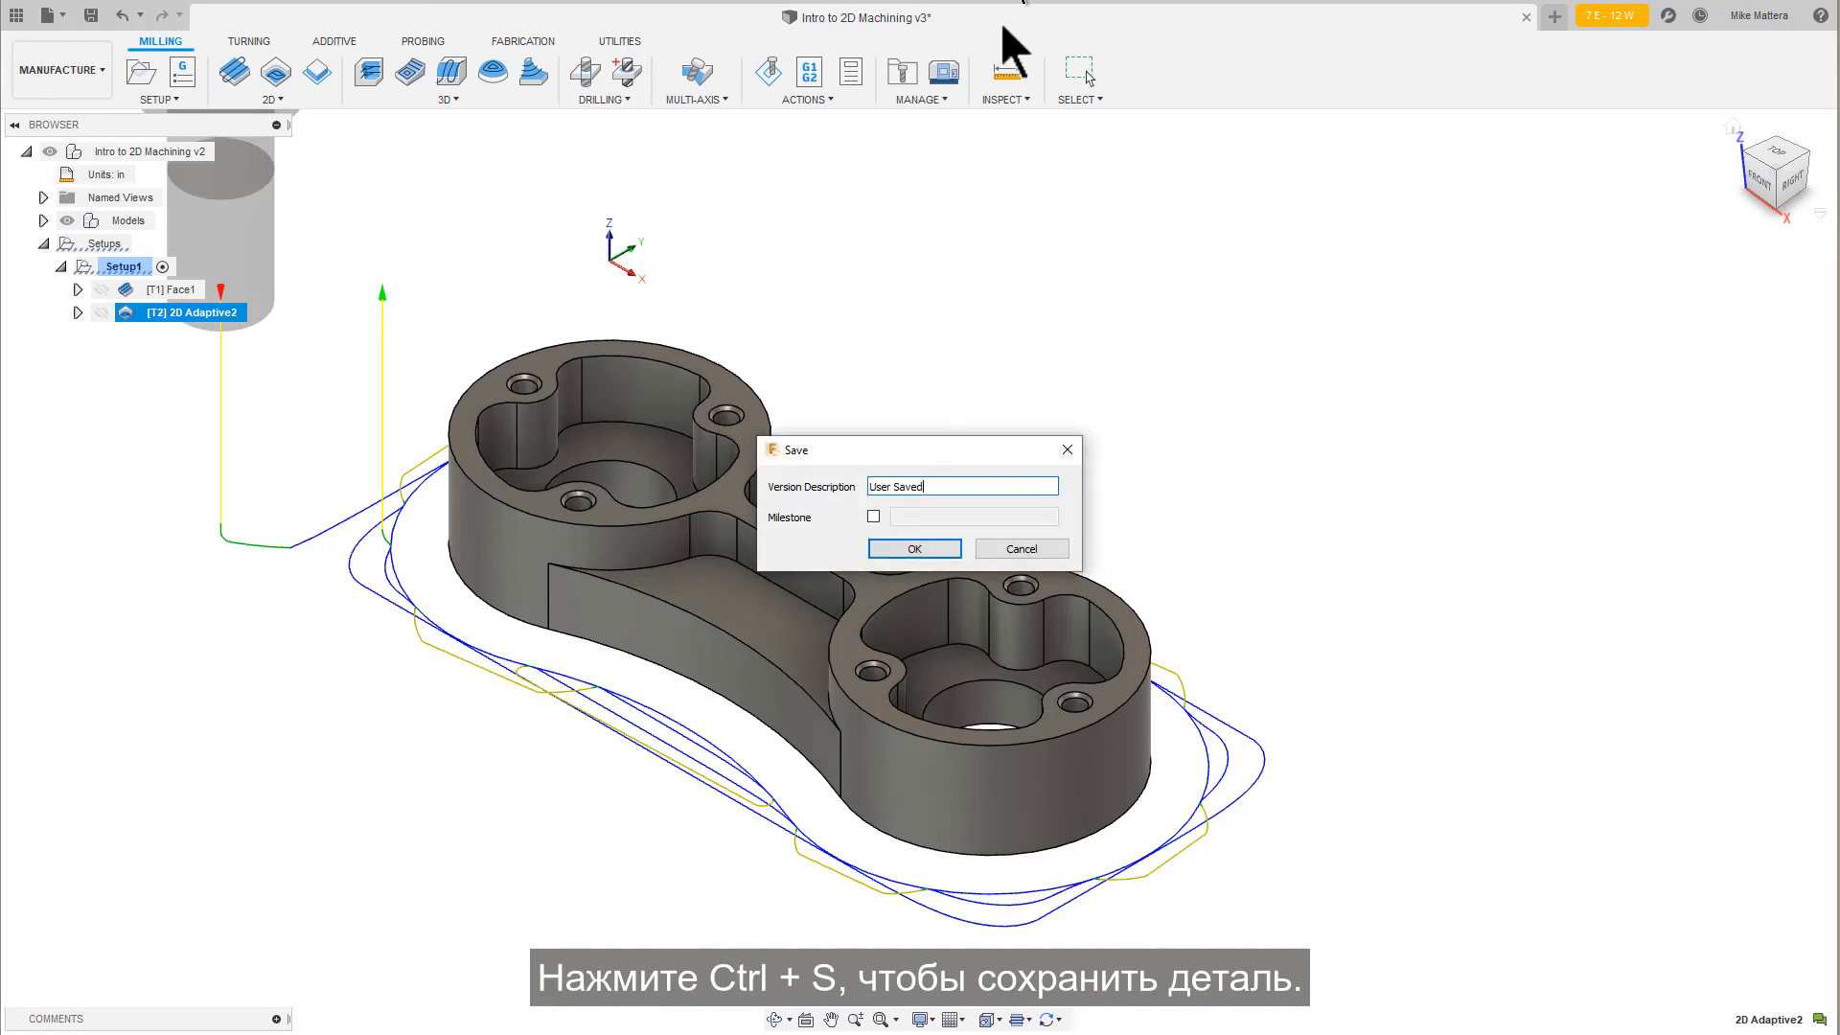
{"action": "left_click", "coordinate": [915, 549]}
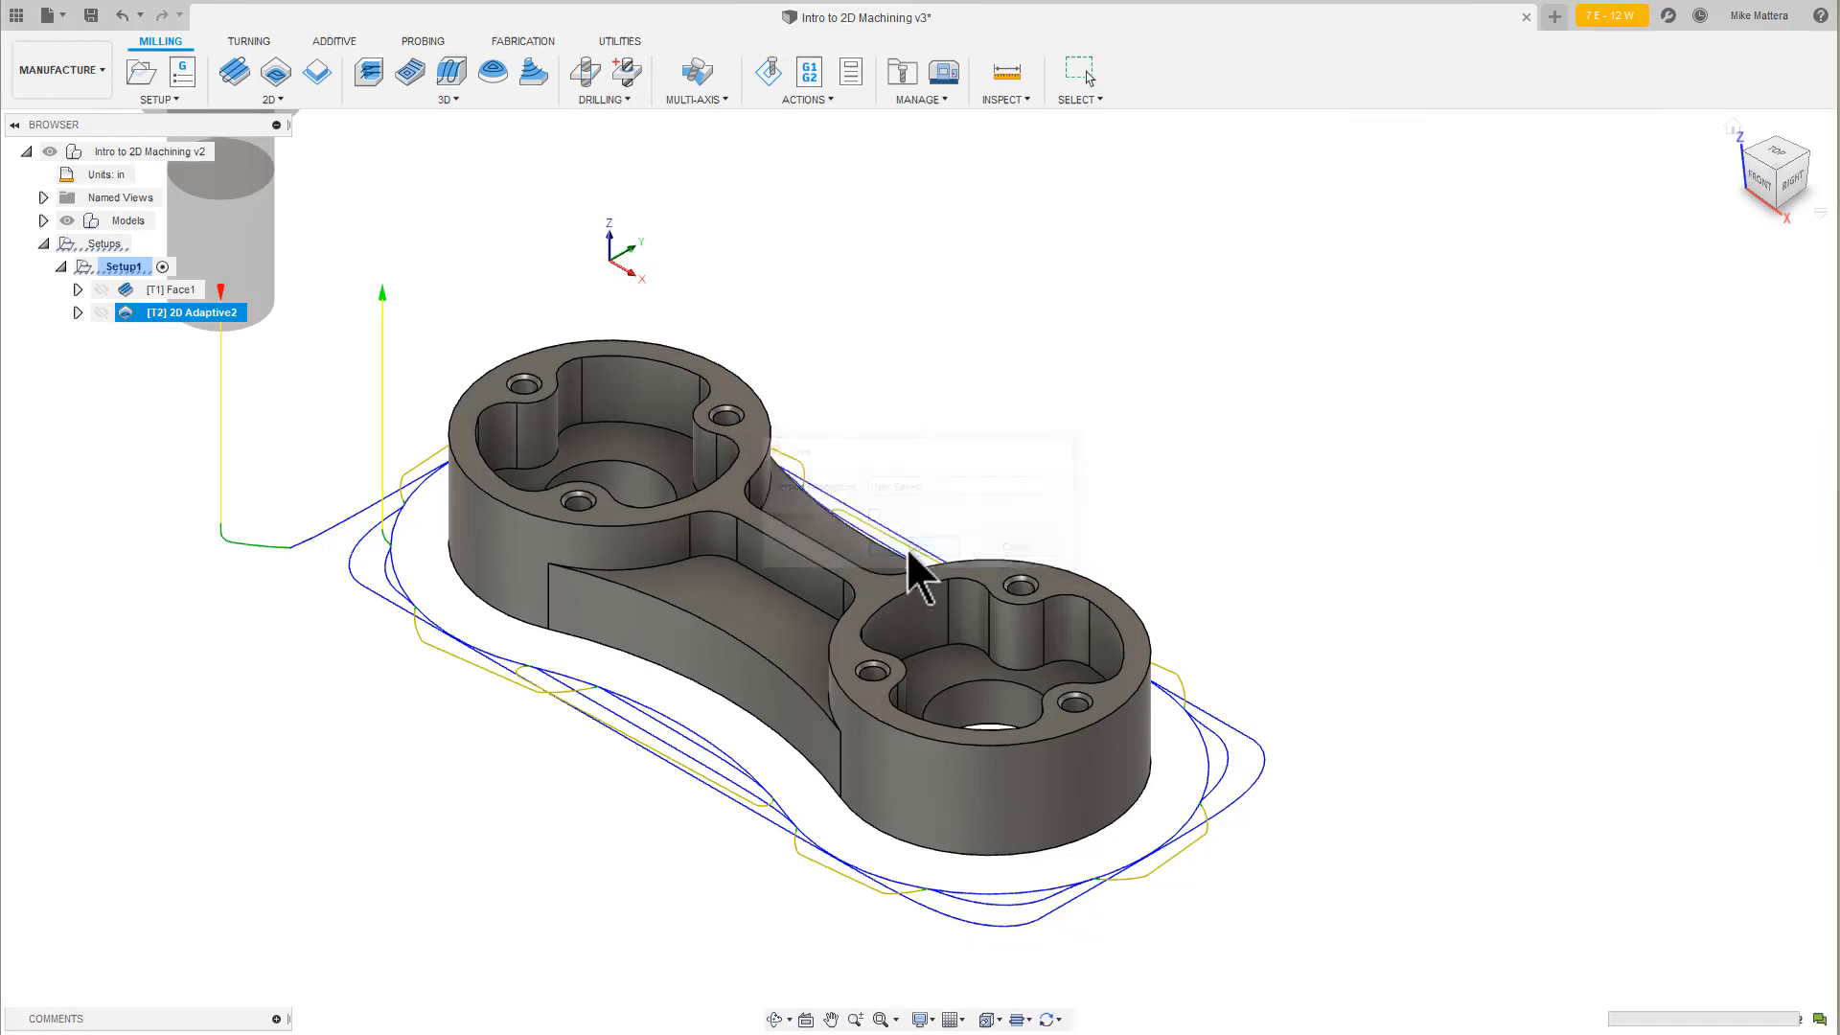